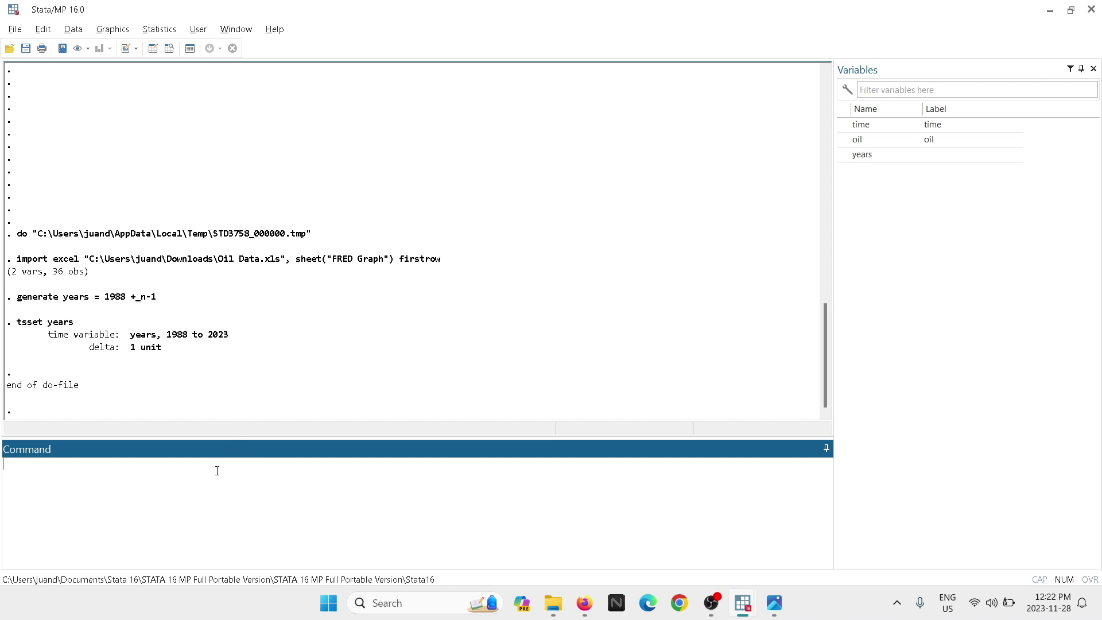
Plot the oil series over time with tsline, close the graph, and run a Dickey-Fuller unit root test on oil
text(tsline oil)
key(Return)
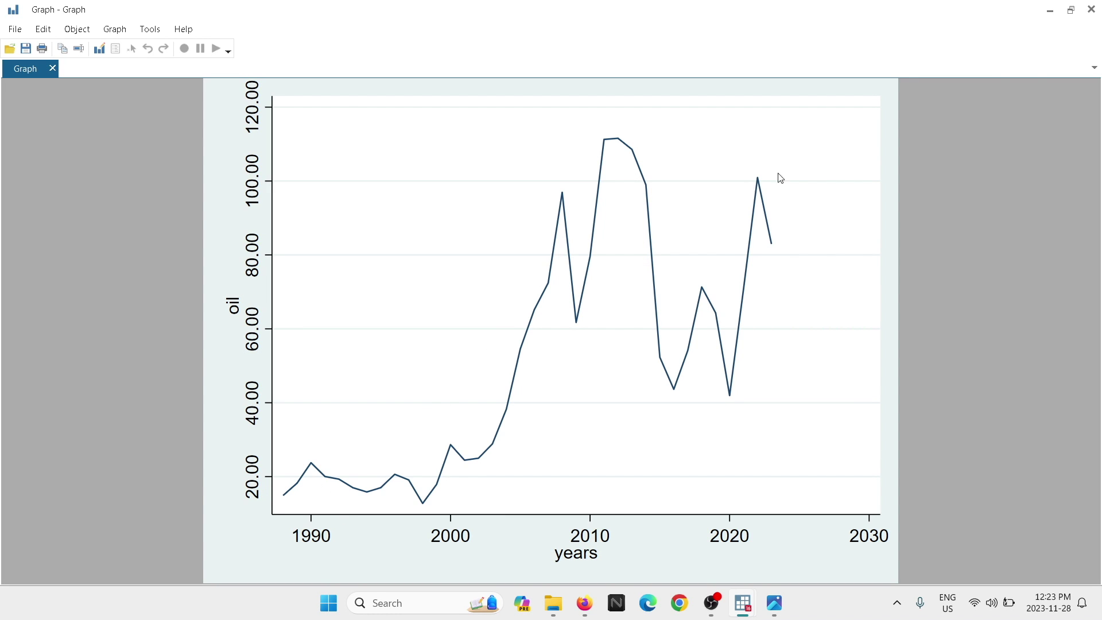
click(1090, 9)
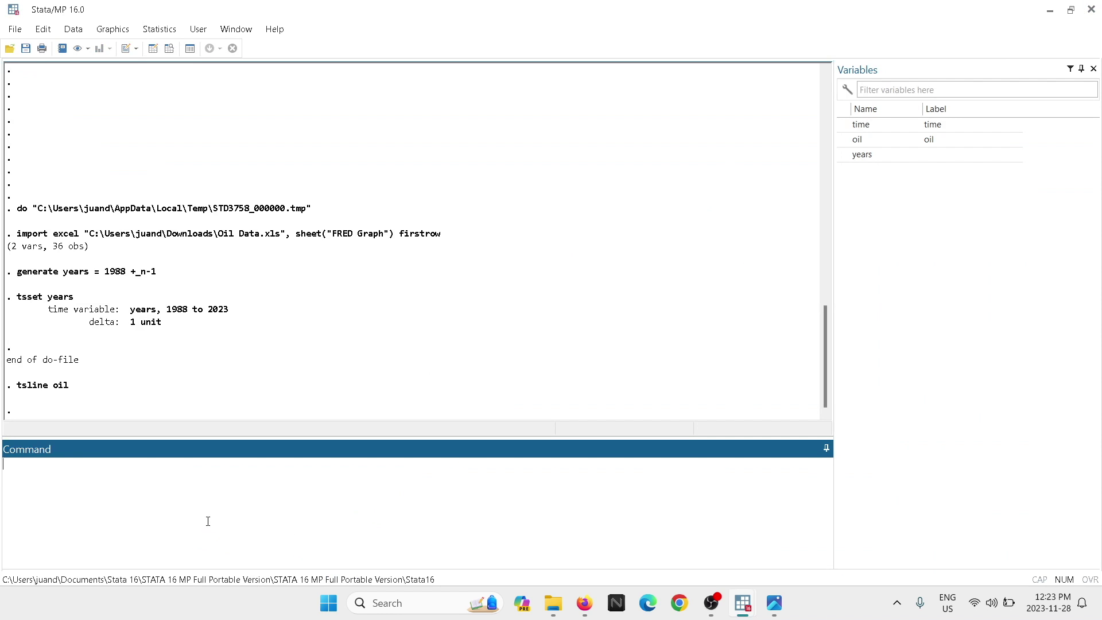
text(dfuller oil)
key(Return)
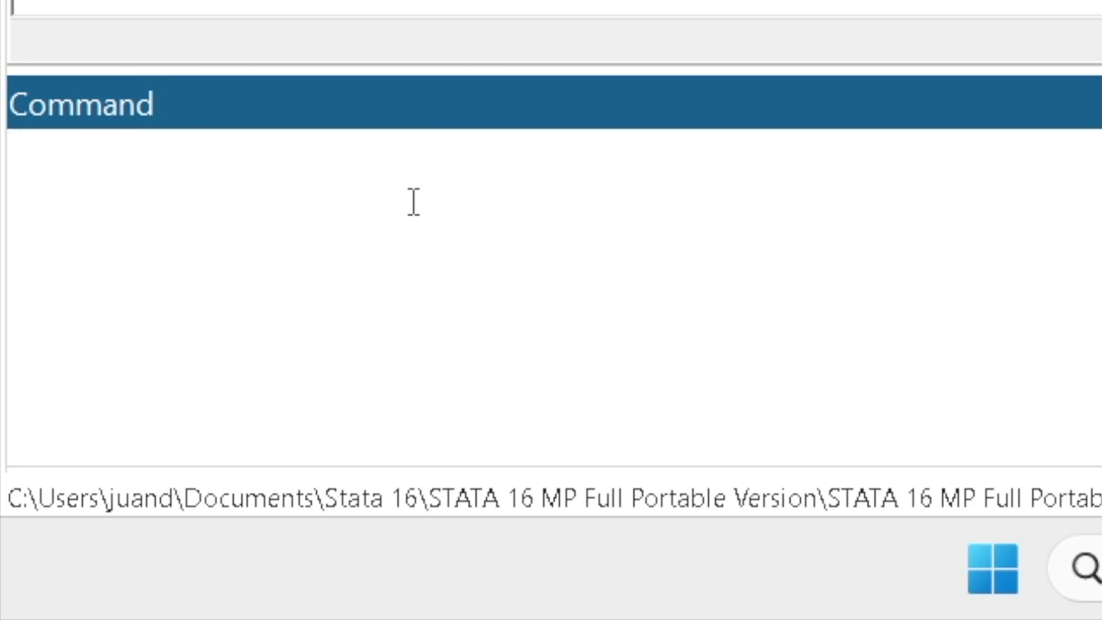
Generate the percentage growth variable with gen growth = 100*( oil/L.oil -1)
text(gen gr)
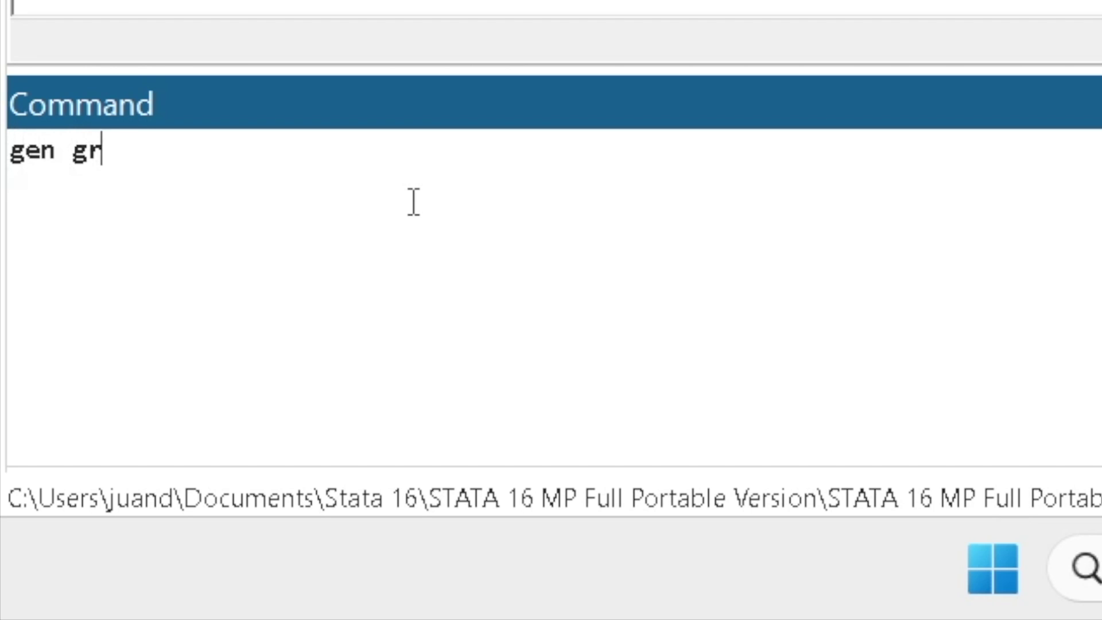
text(wo)
key(BackSpace)
key(BackSpace)
text(owth =)
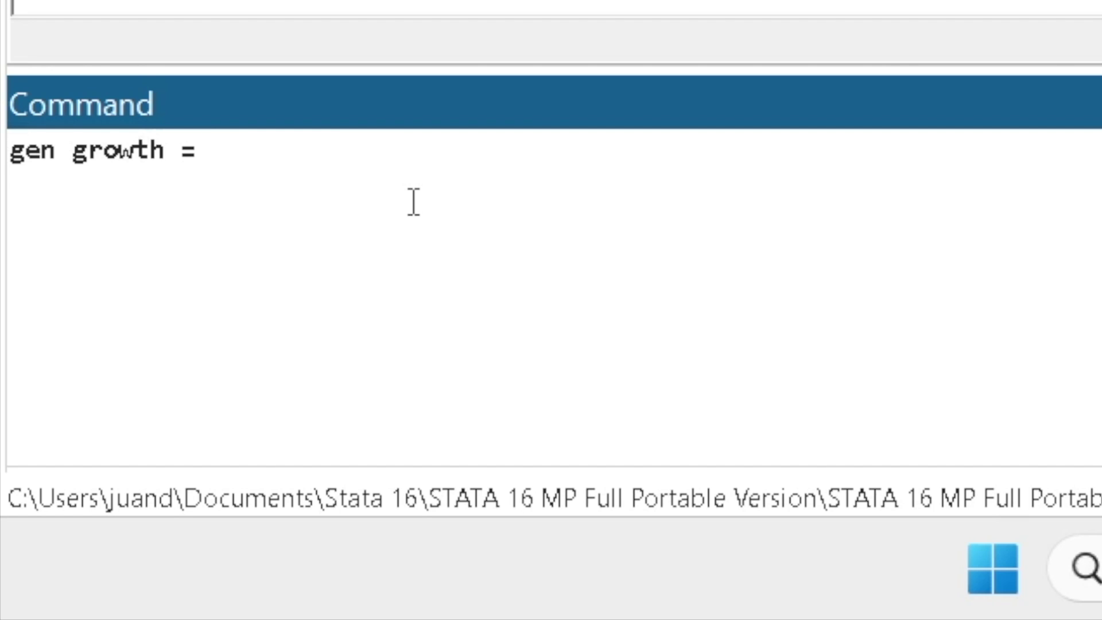
text(100*)
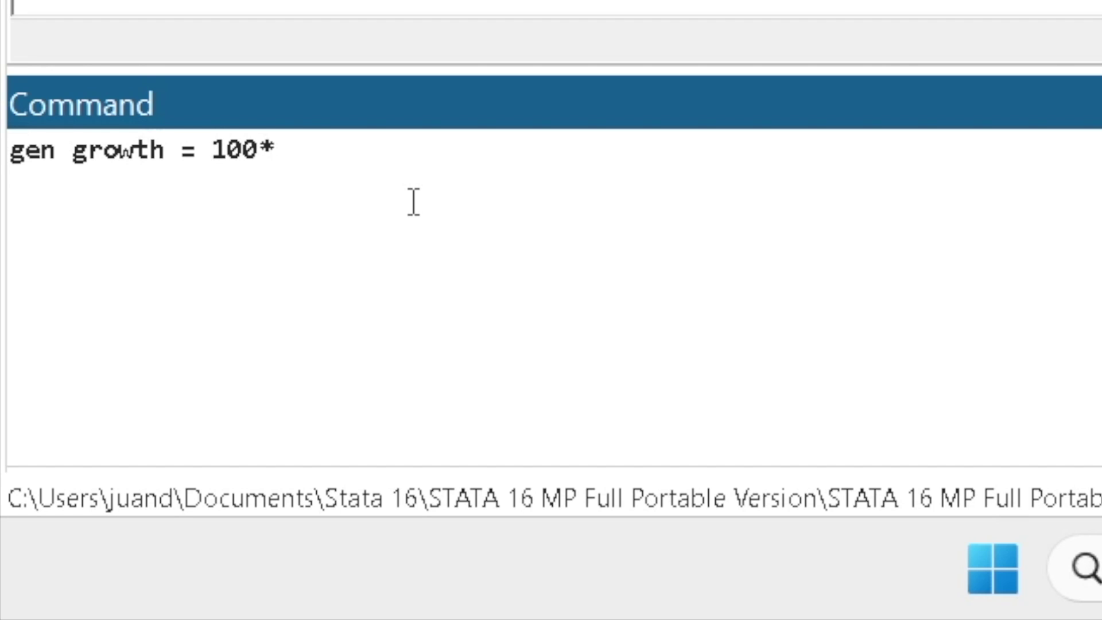
text(( oil)
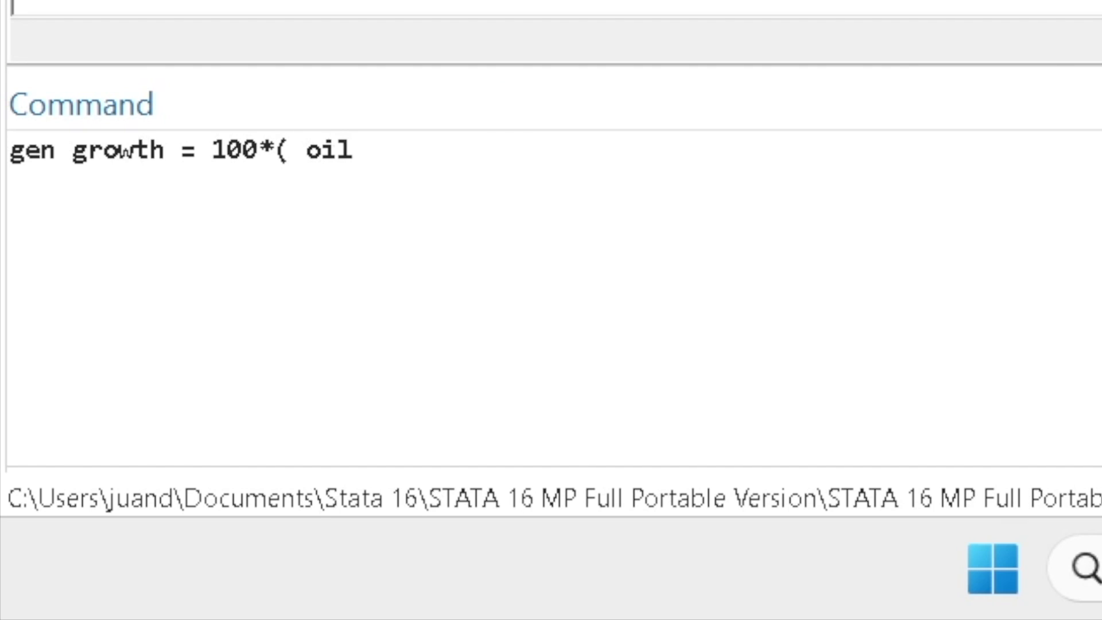
text(/)
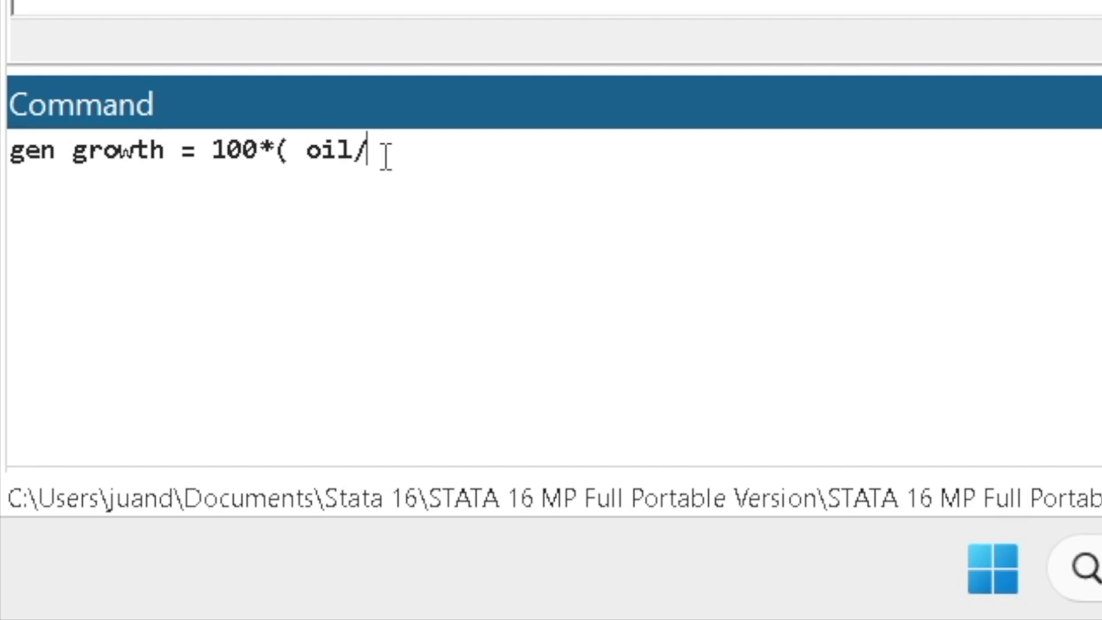
text(L.)
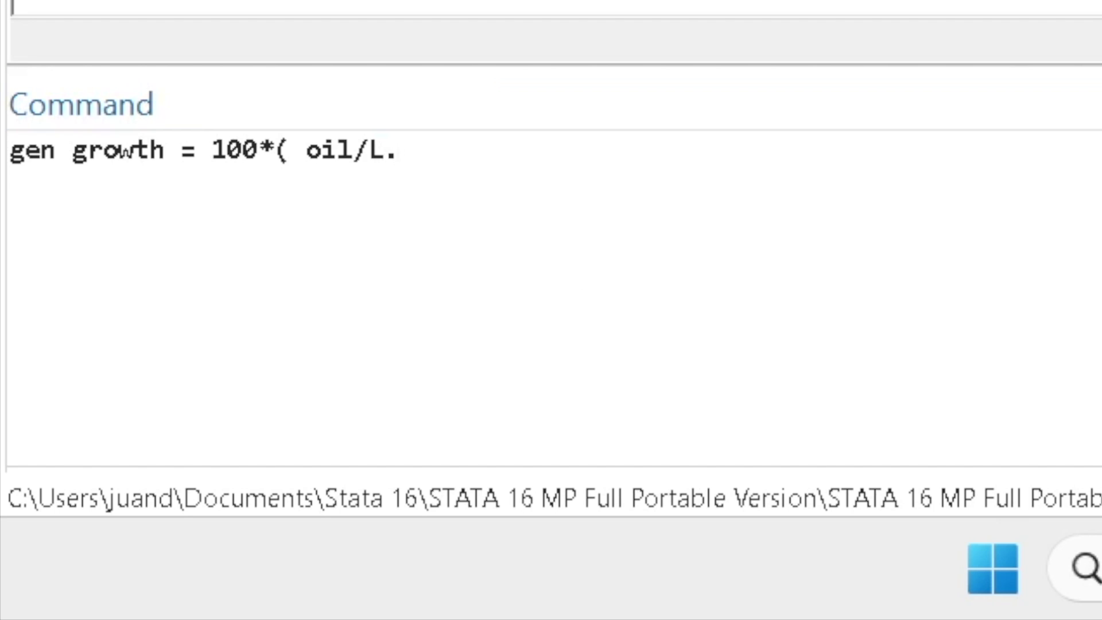
text(oil)
click(524, 133)
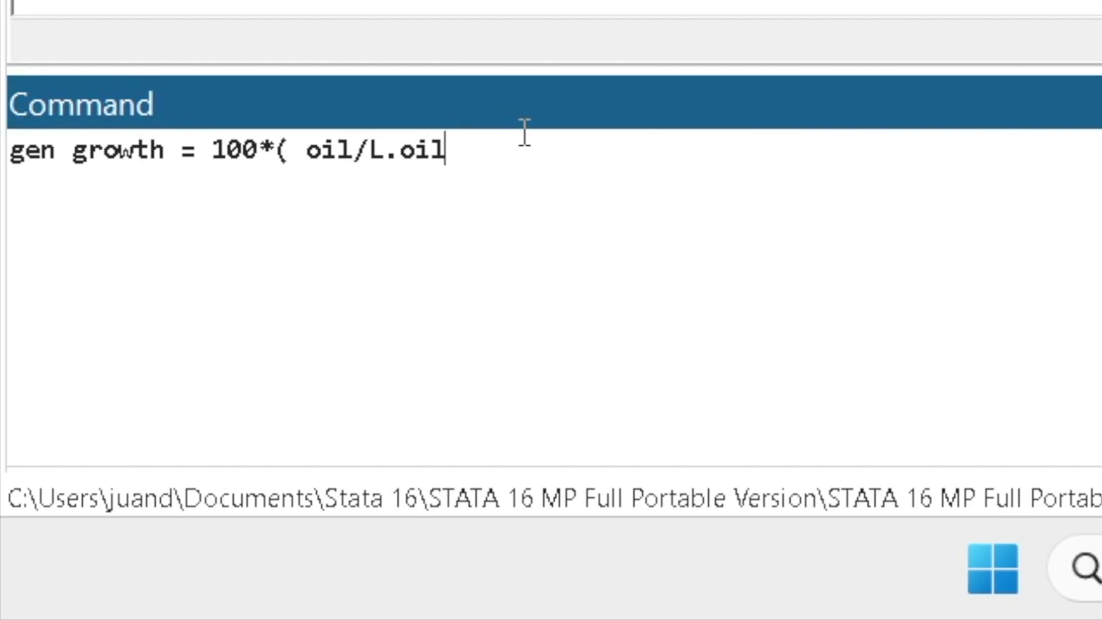
text(-1))
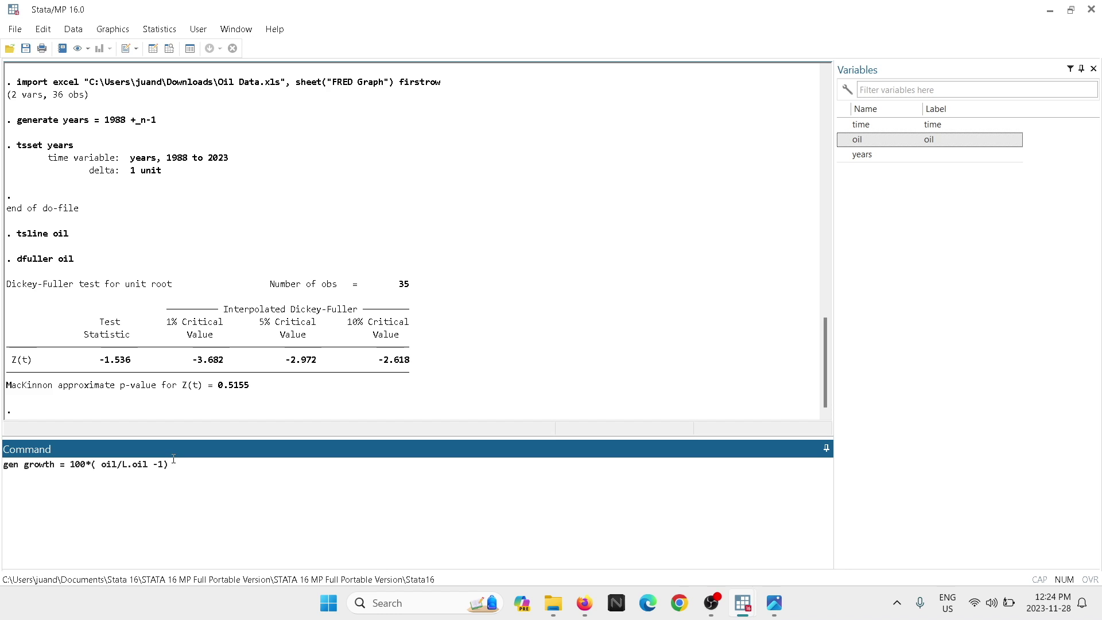
key(Return)
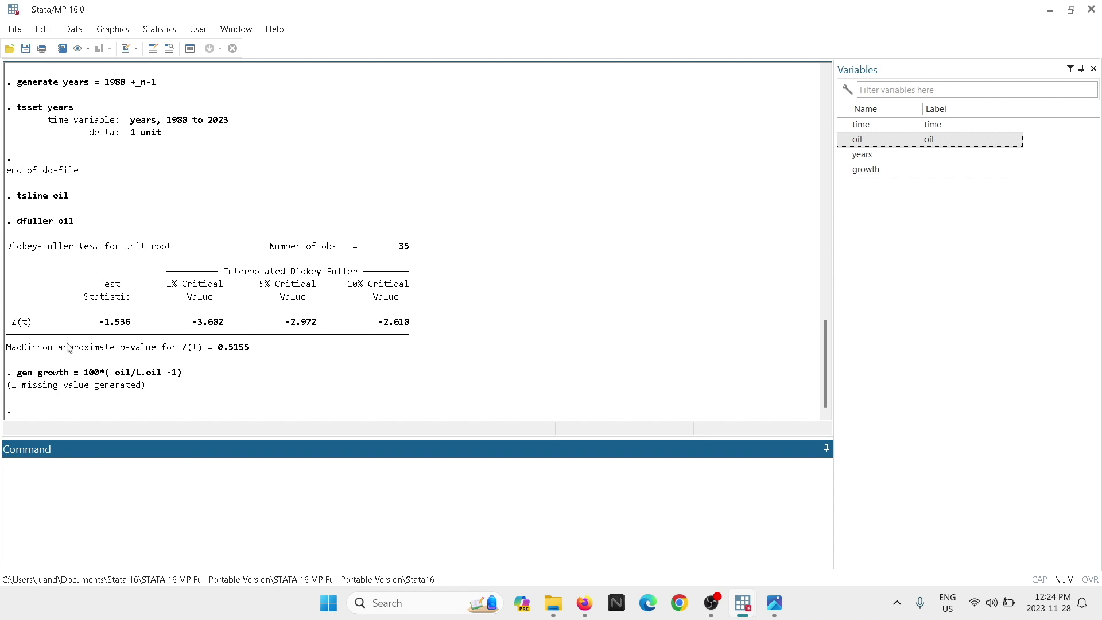
Plot the growth variable as a time-series line with tsline growth
click(885, 171)
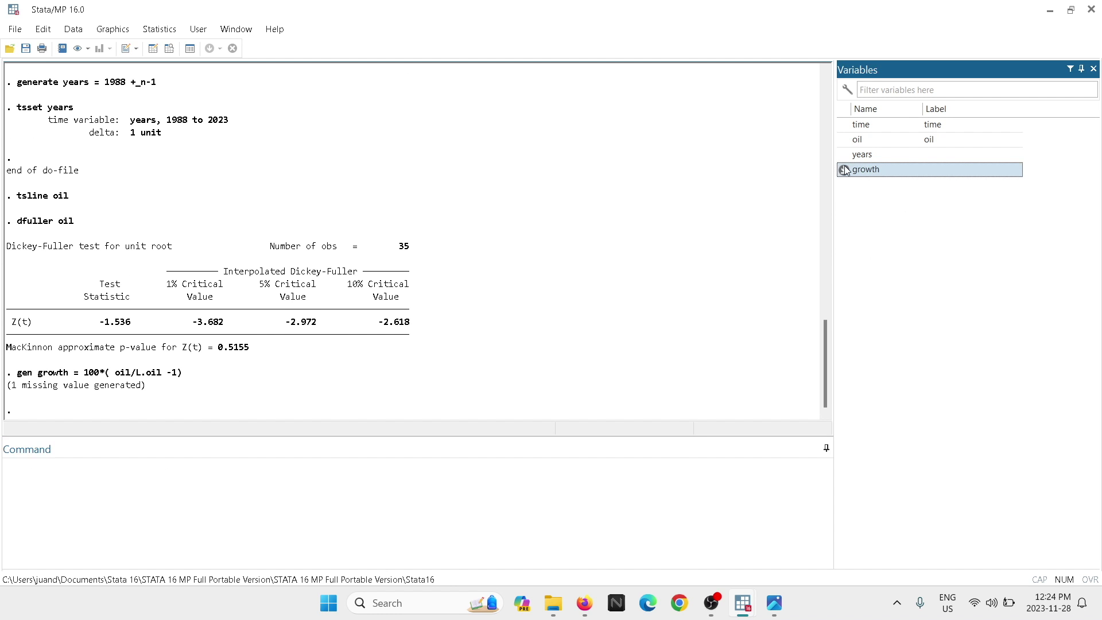
click(311, 472)
text(tsline grw)
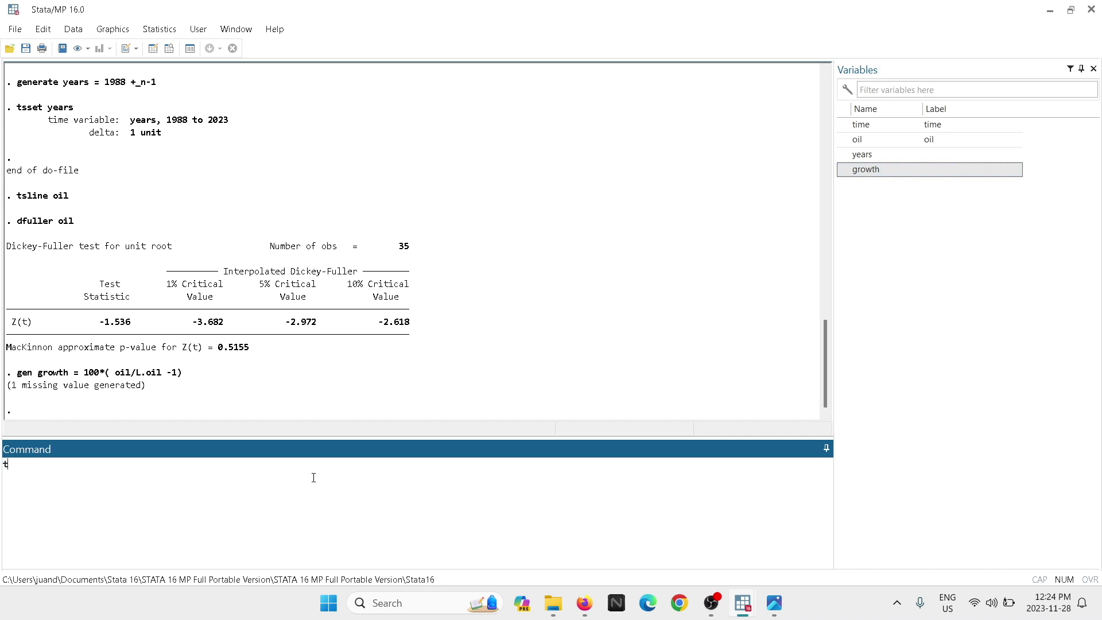
text(o)
key(BackSpace)
key(BackSpace)
text(o)
key(BackSpace)
text(owth)
key(Return)
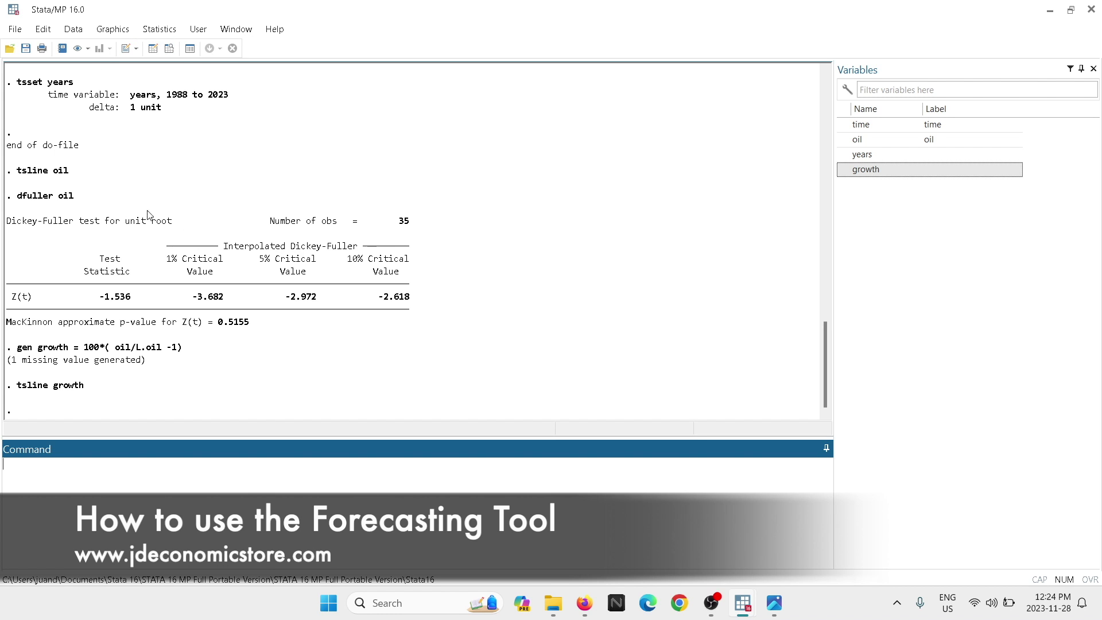
Open the time-series forecasting tool and set up a new forecast model named Oil
click(172, 34)
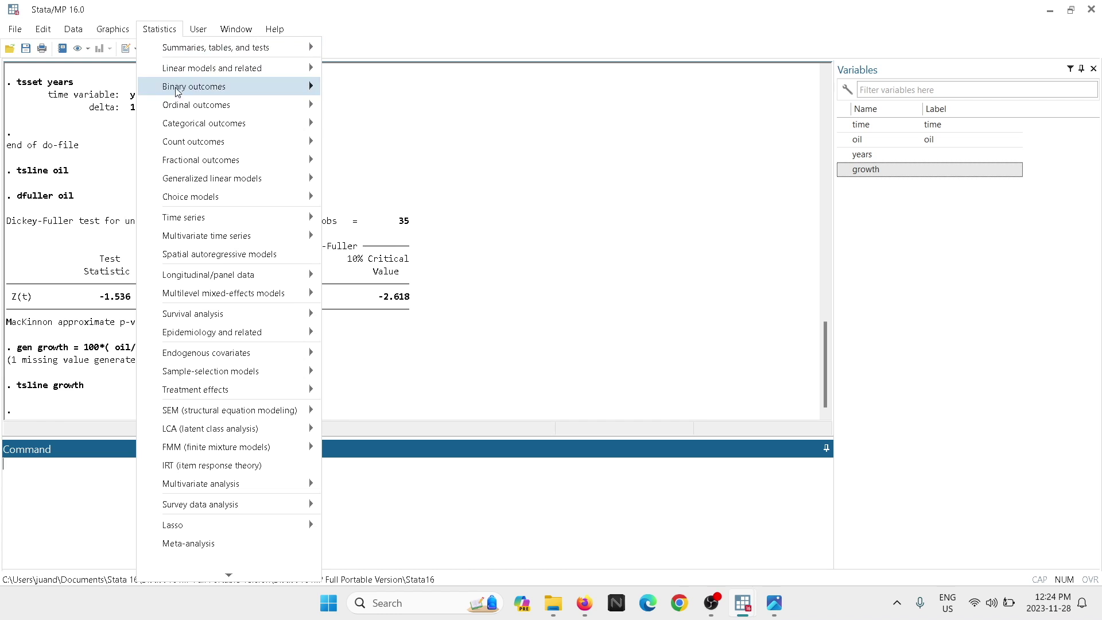
mouse_move(194, 223)
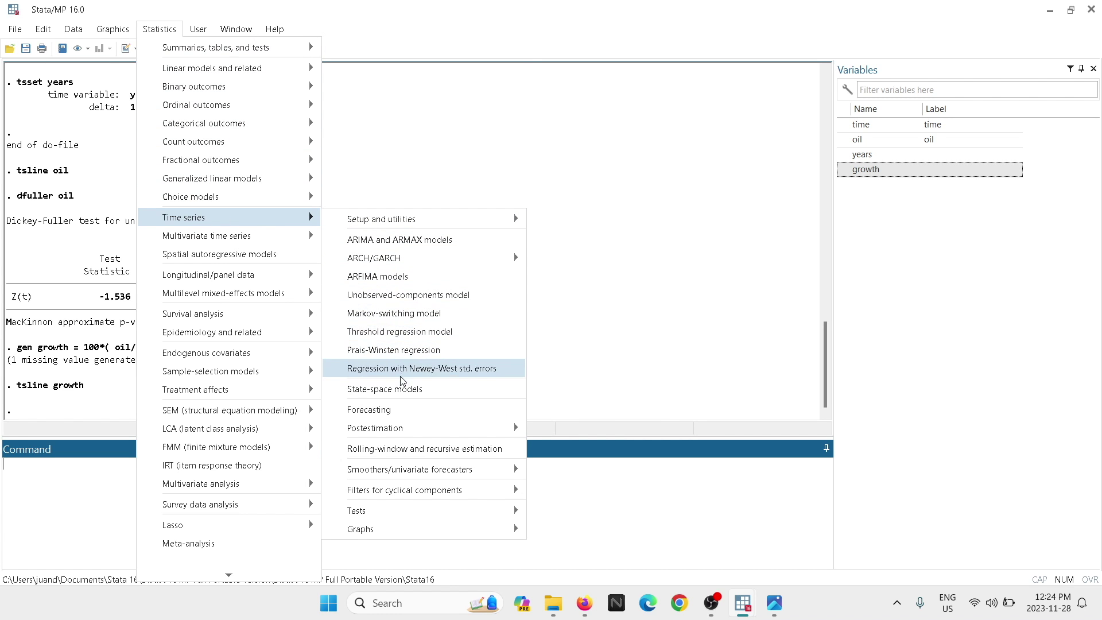
click(394, 415)
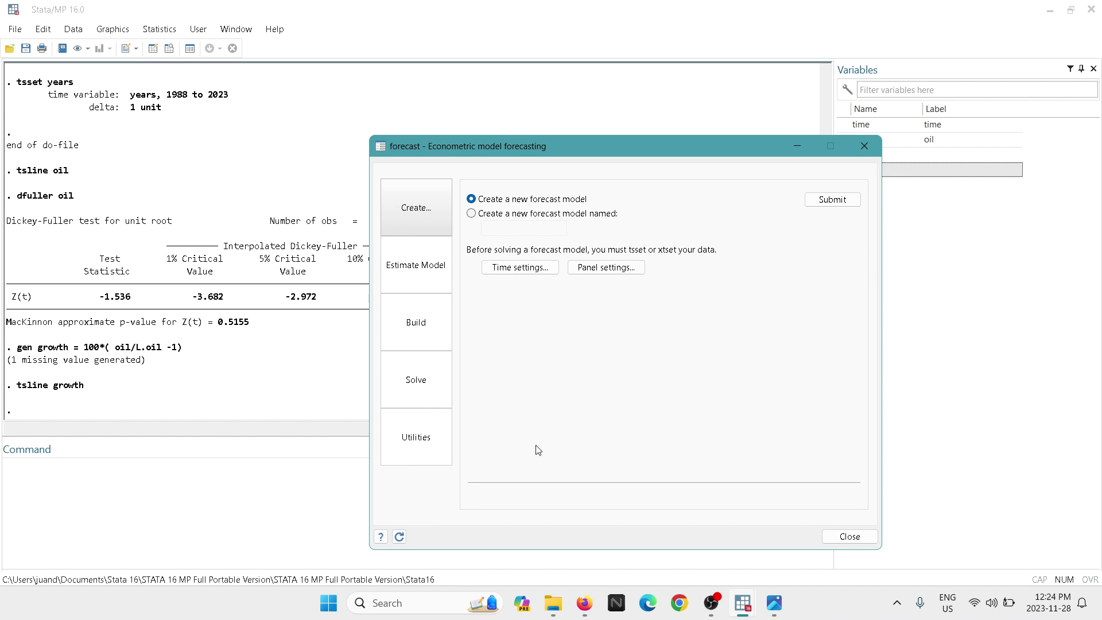
drag(590, 145, 475, 122)
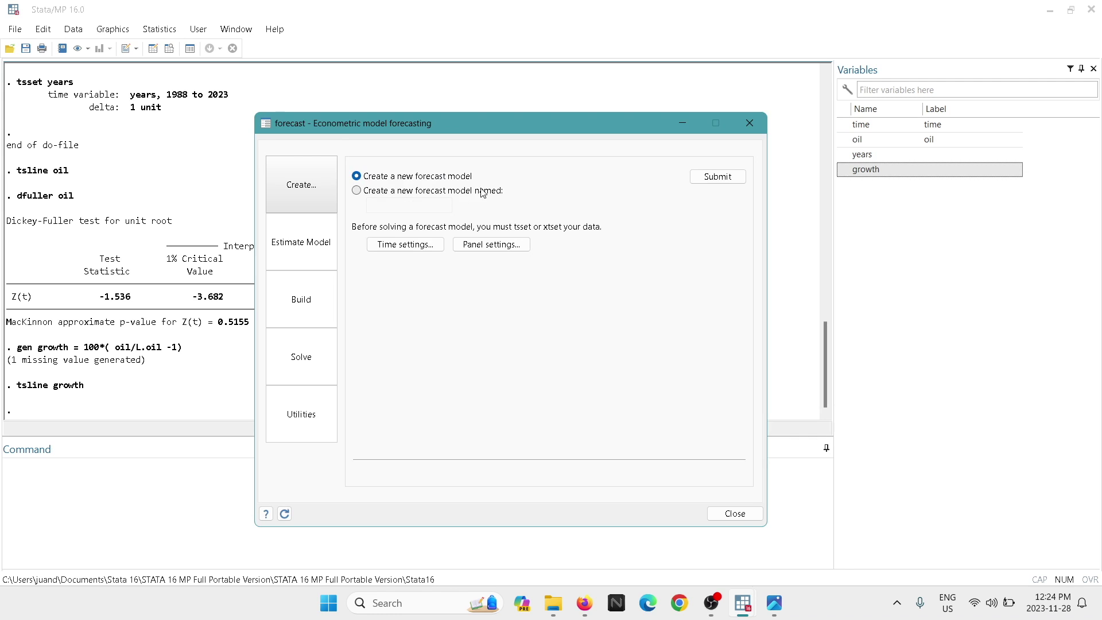
click(358, 193)
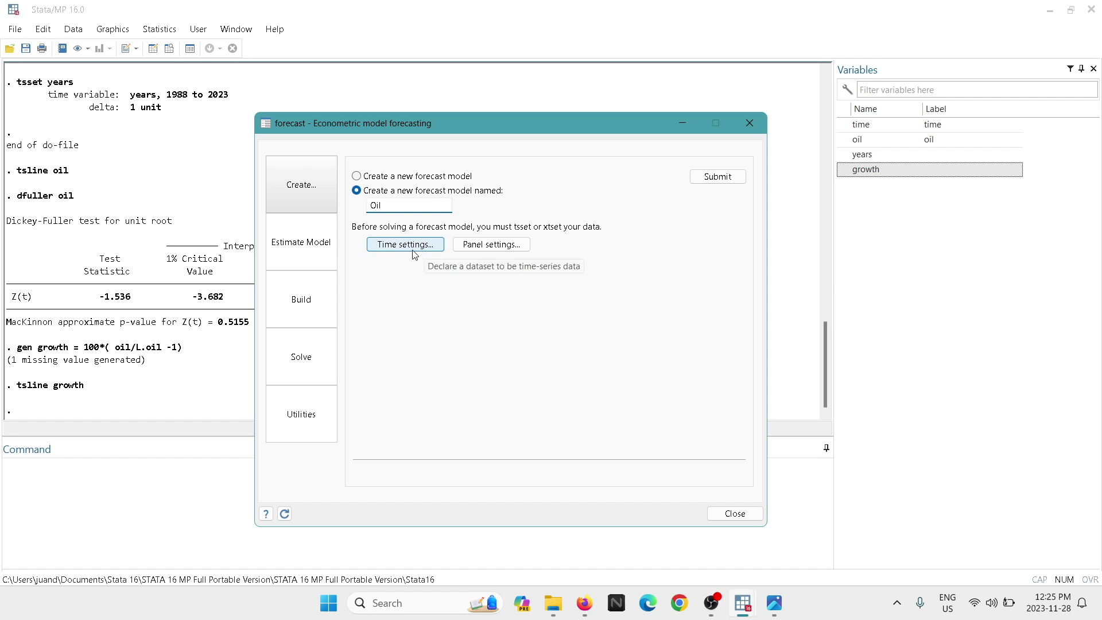
Declare the years time variable as yearly and submit the creation of the Oil forecast model
click(428, 248)
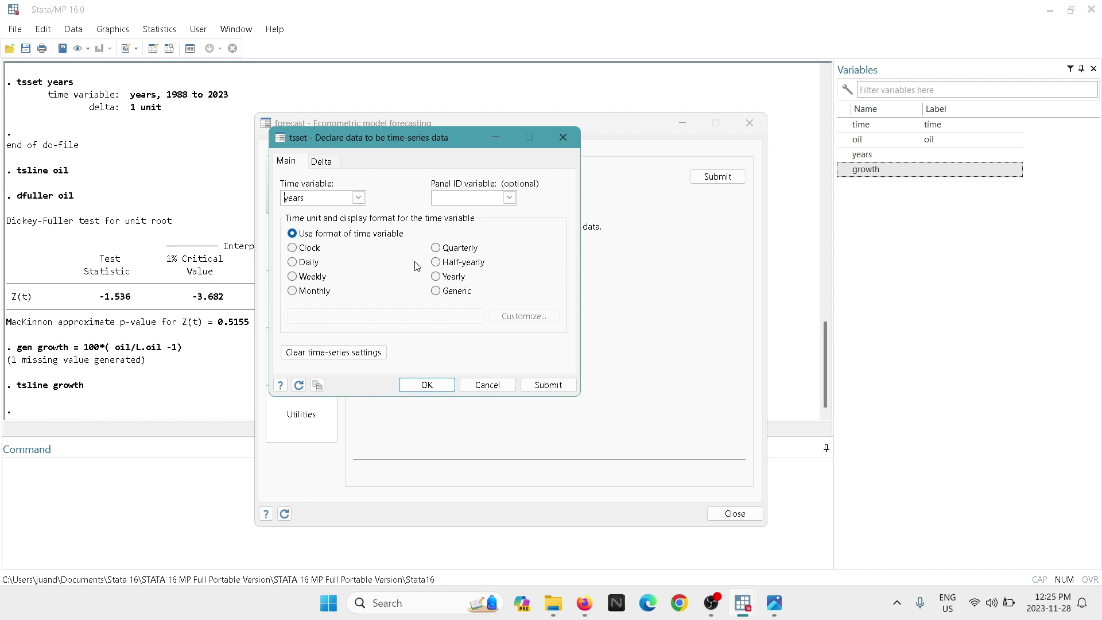
click(435, 278)
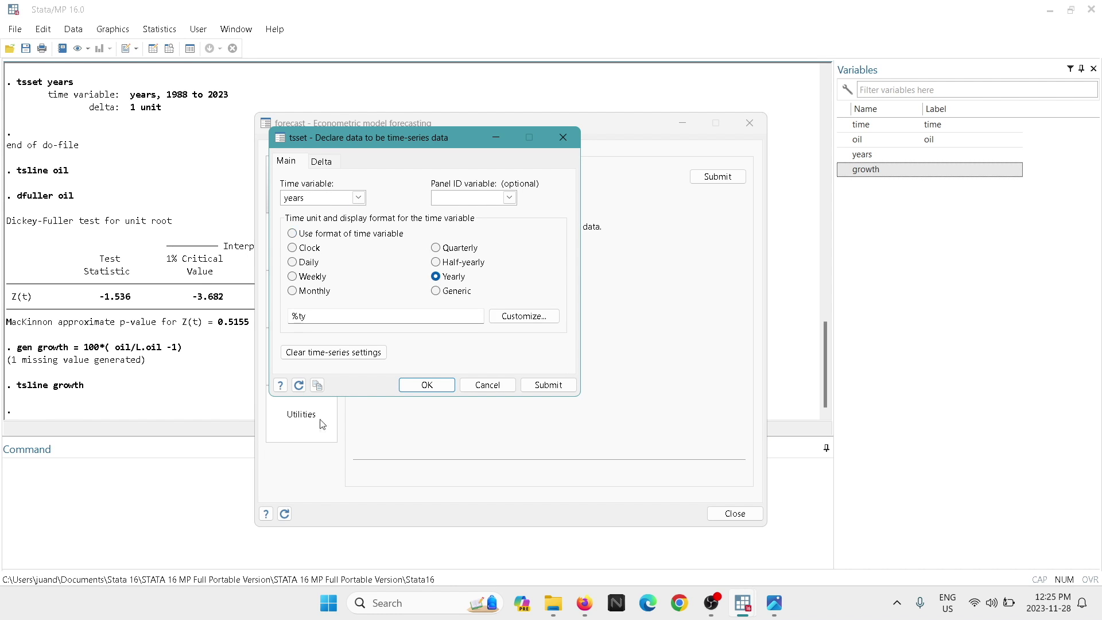
click(427, 385)
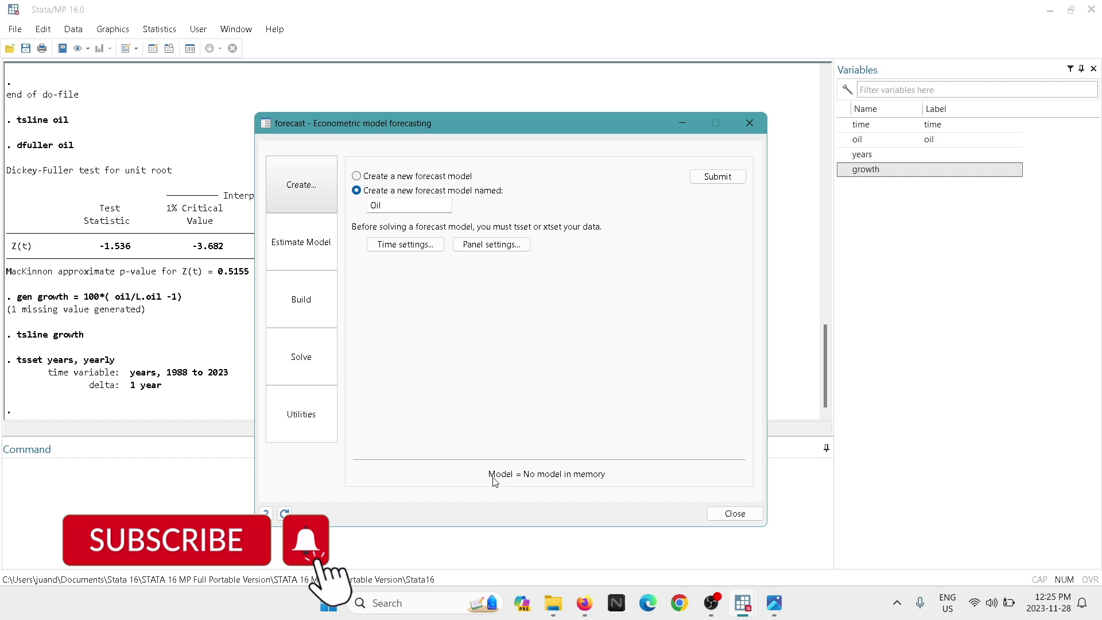
click(724, 179)
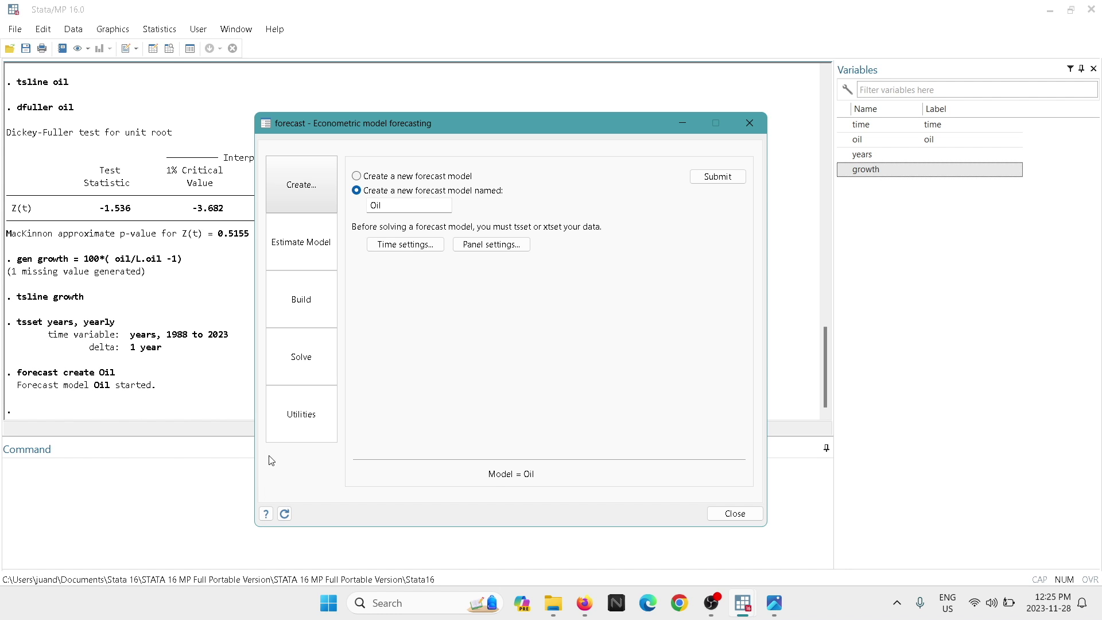
Browse the estimation commands for the Oil forecast model and select Linear regression
click(298, 244)
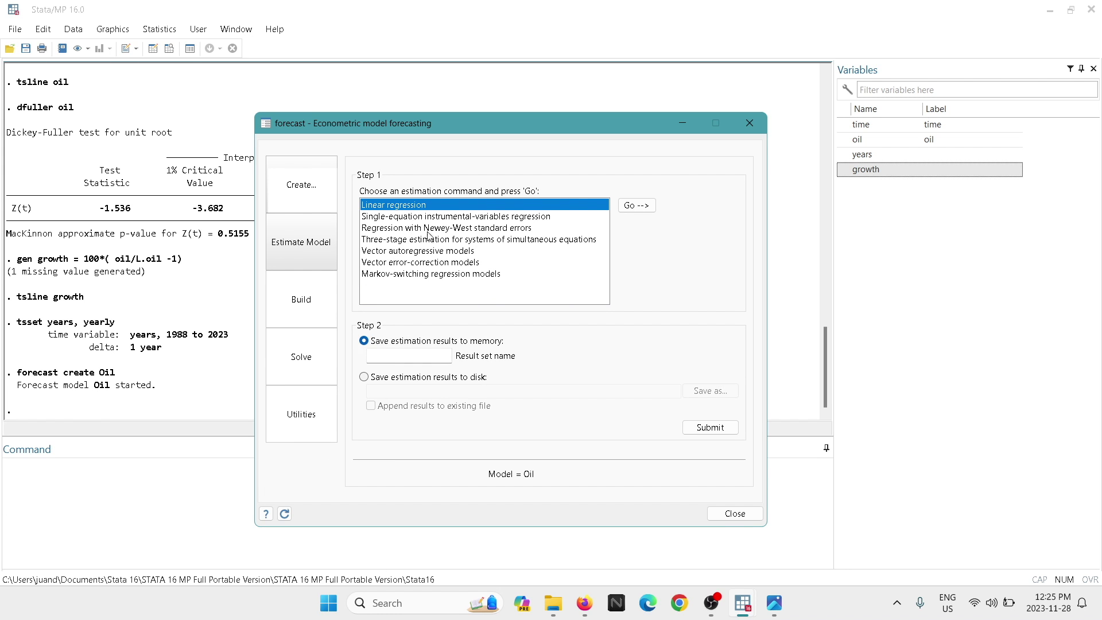
drag(445, 218, 465, 253)
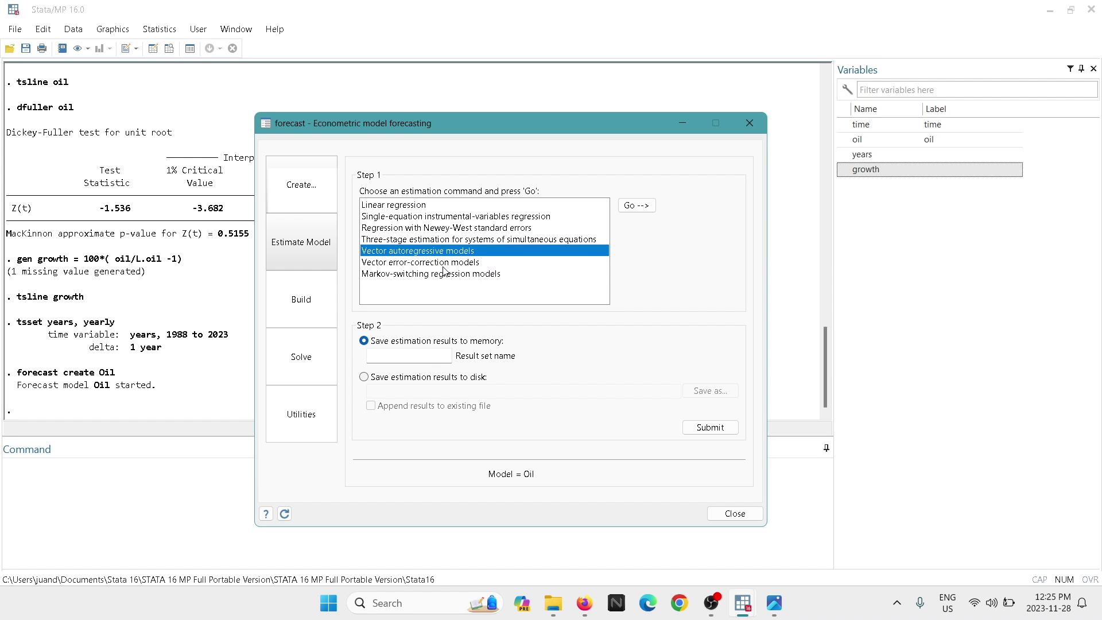
drag(442, 267, 446, 266)
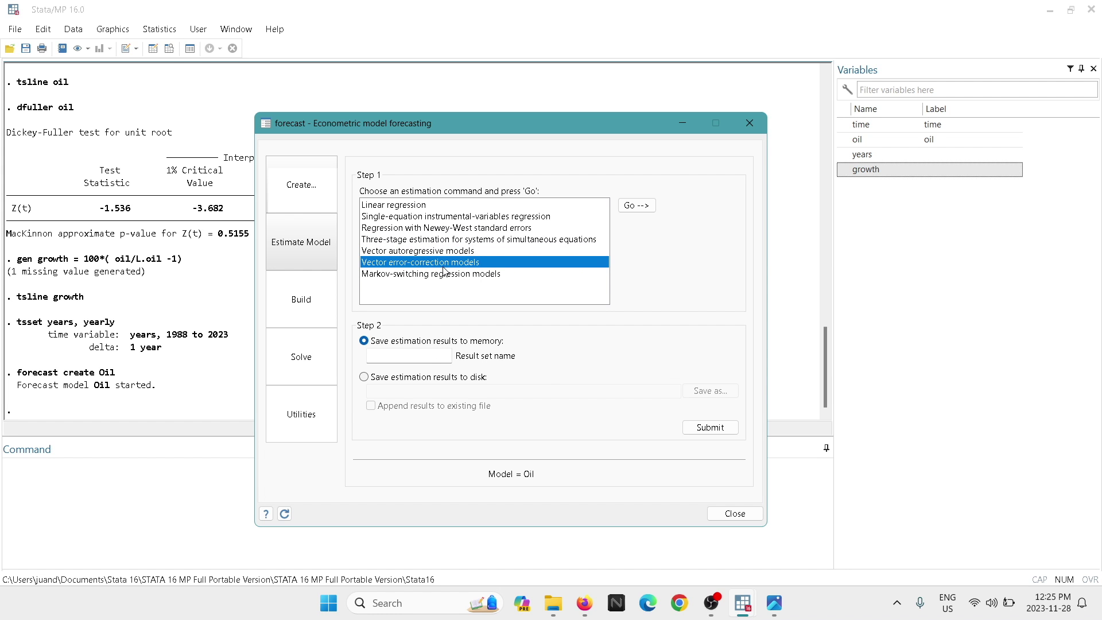
click(421, 274)
drag(469, 218, 434, 244)
click(427, 262)
click(439, 208)
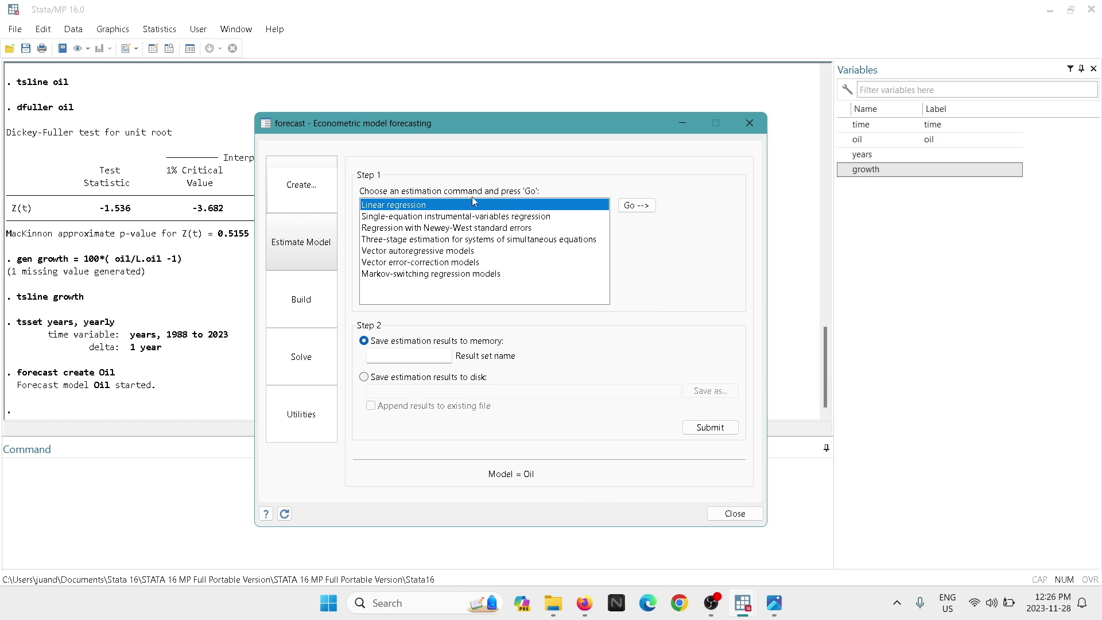
Open the linear regression setup and choose growth as the dependent variable
click(637, 205)
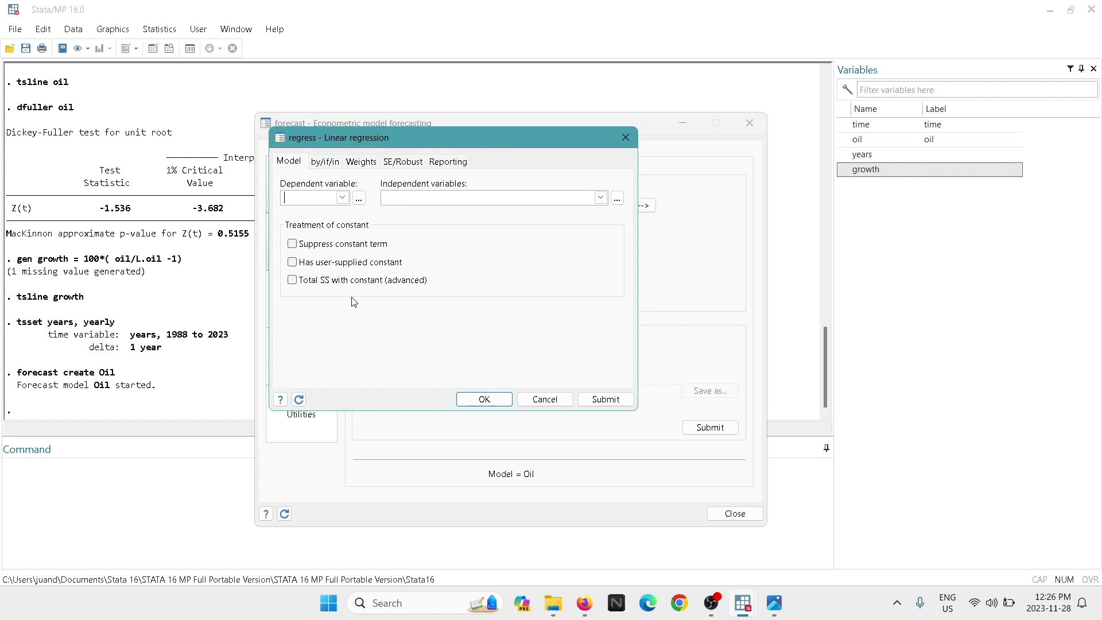
click(349, 201)
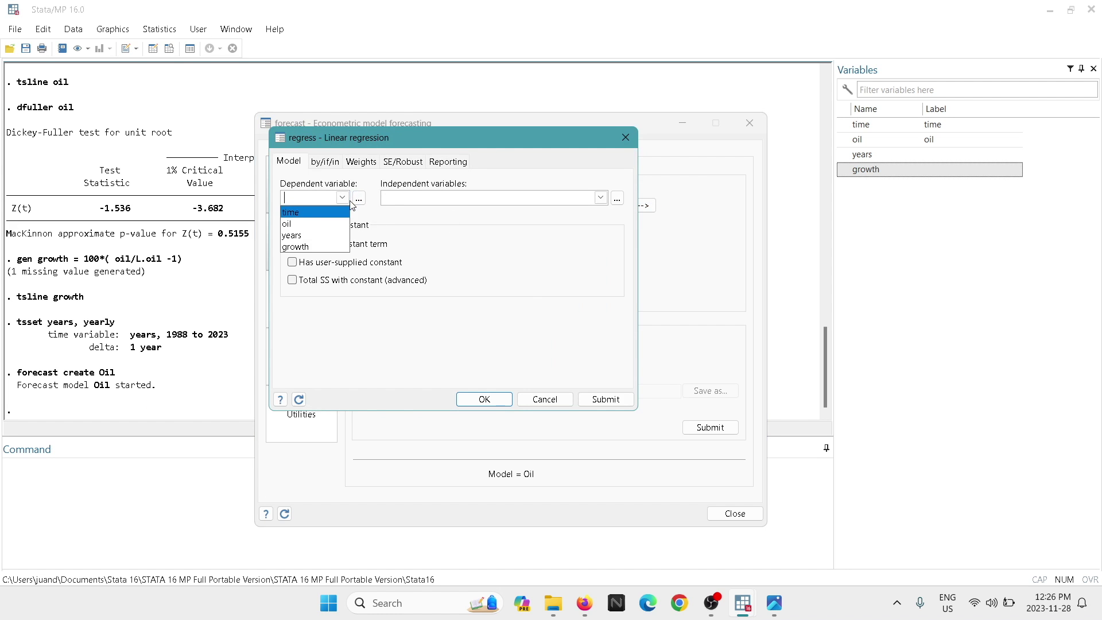
click(316, 249)
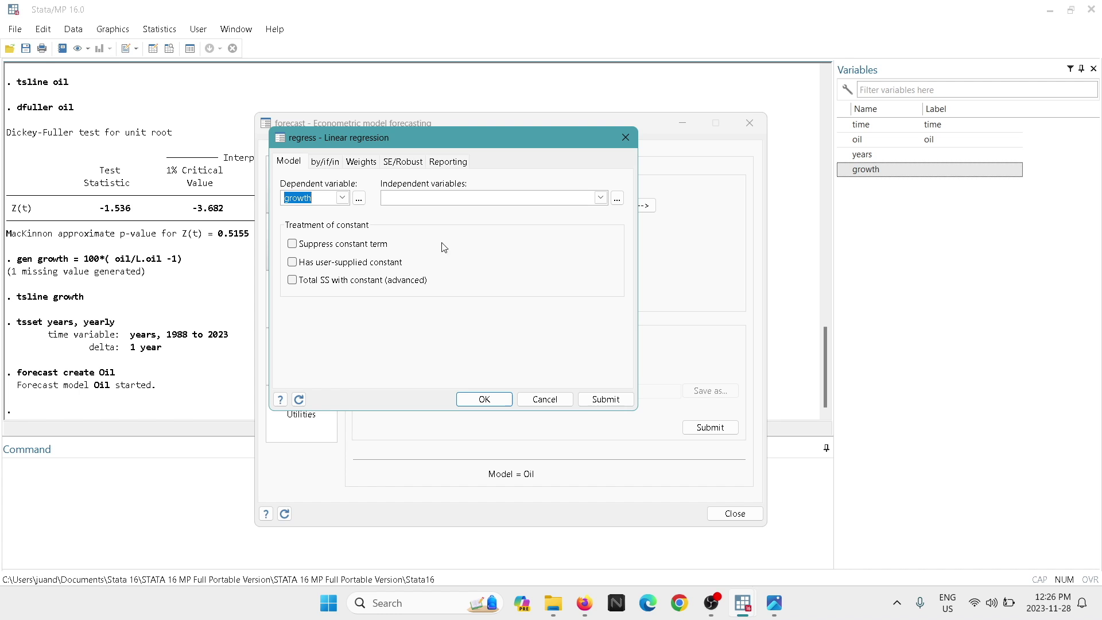
click(468, 197)
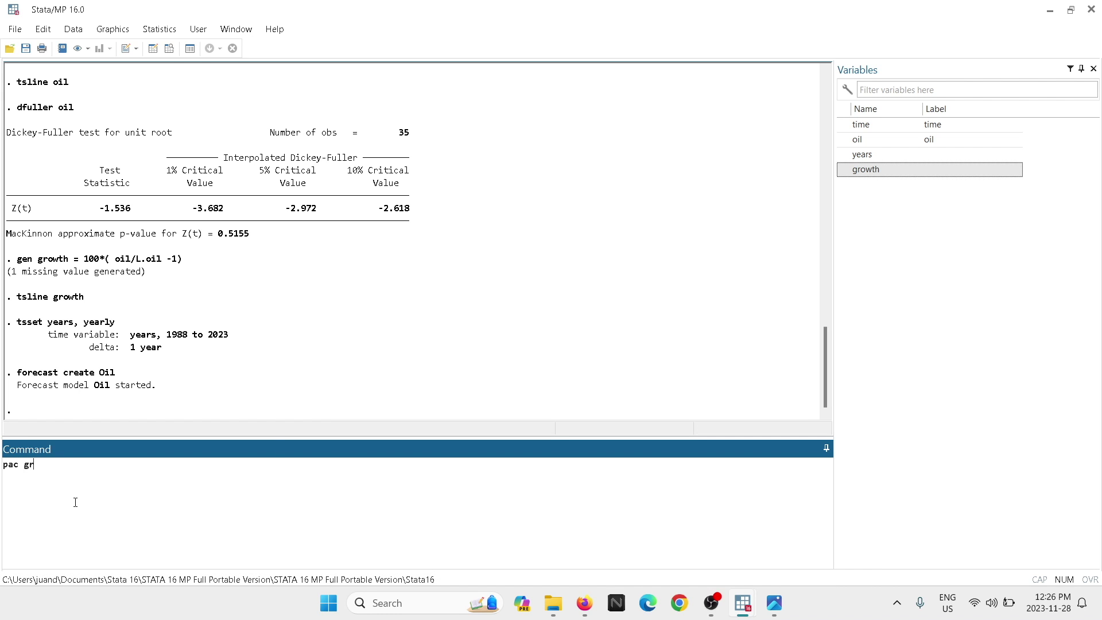
Plot the partial autocorrelations with pac growth to examine the significant lags, and close the graph
key(Return)
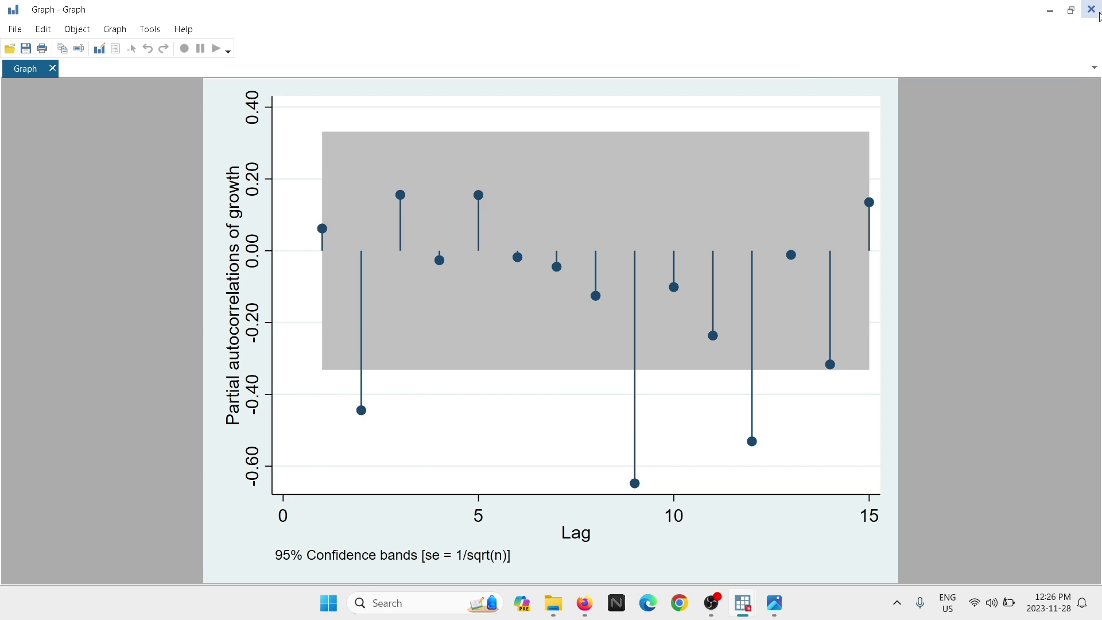
click(1092, 10)
Return to the linear regression setup and enter L(1/2).growth as the independent variables
mouse_move(742, 609)
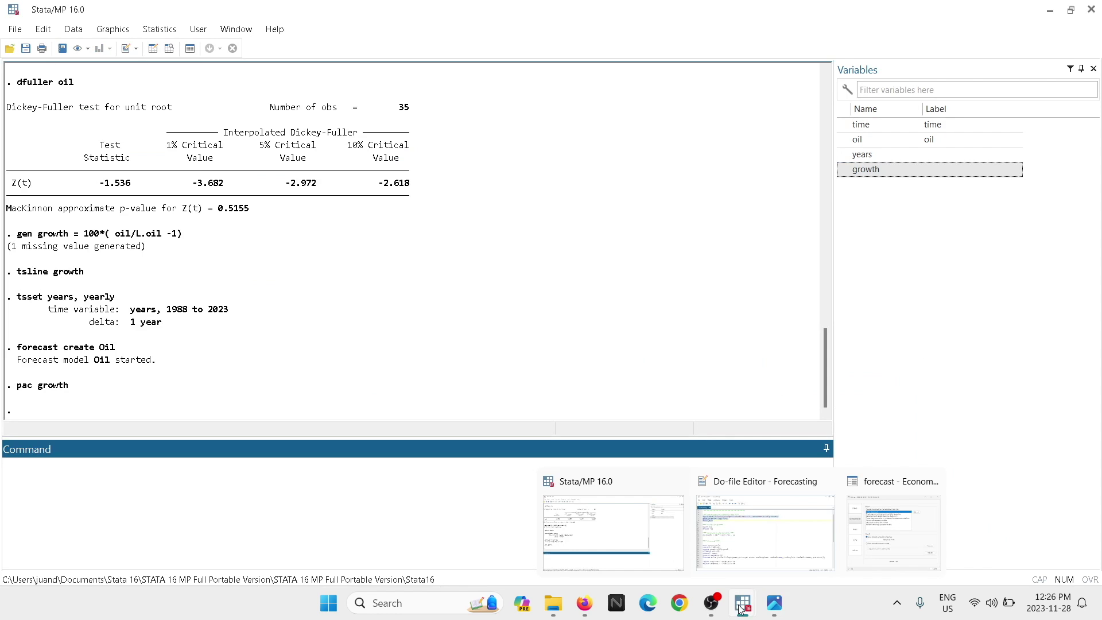
click(888, 537)
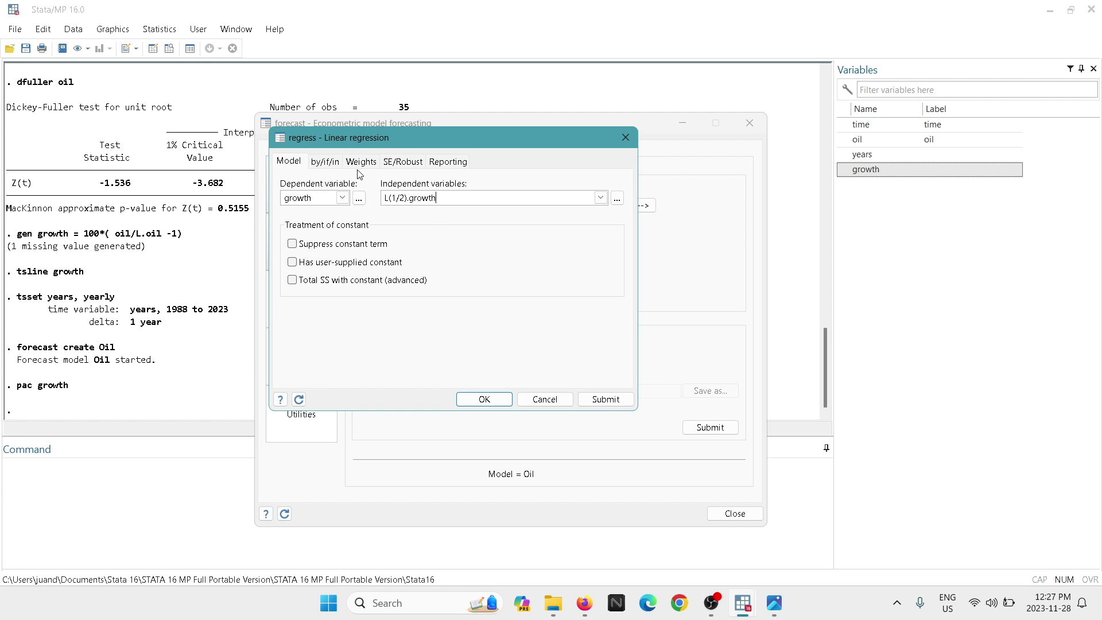
Review the Robust standard error option, keep the default standard errors, and run the linear regression of growth on L(1/2).growth
click(400, 163)
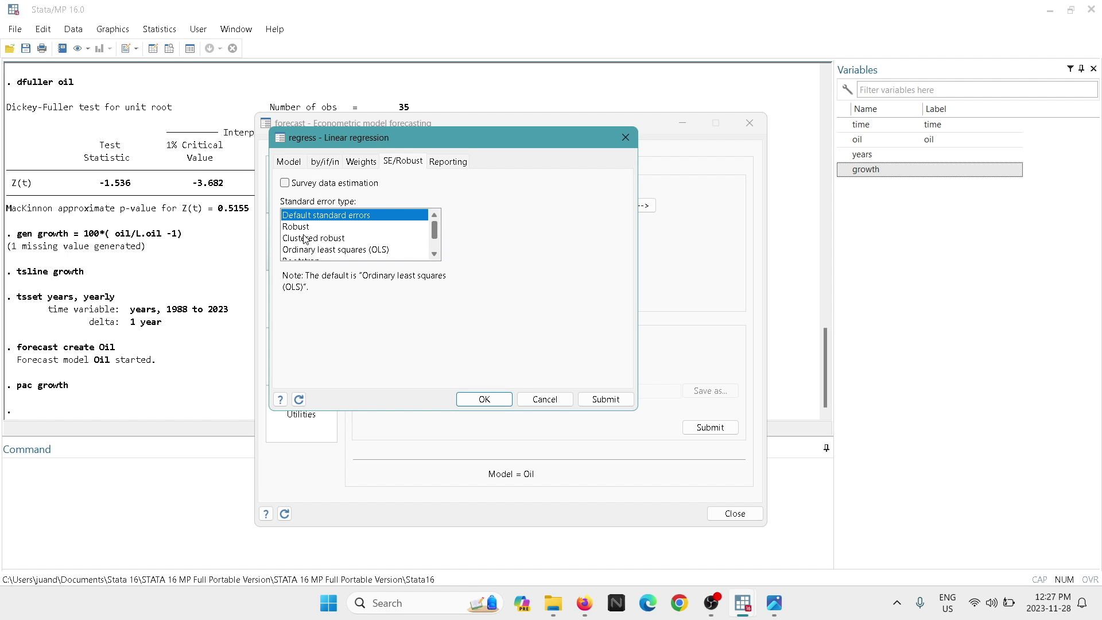
click(314, 229)
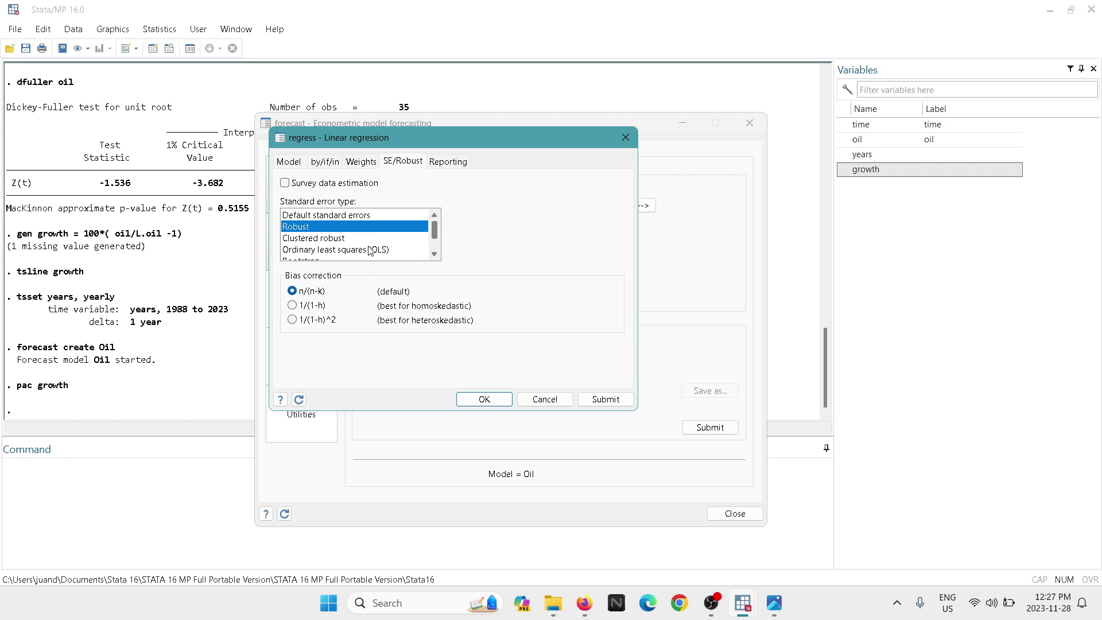
click(364, 217)
click(285, 163)
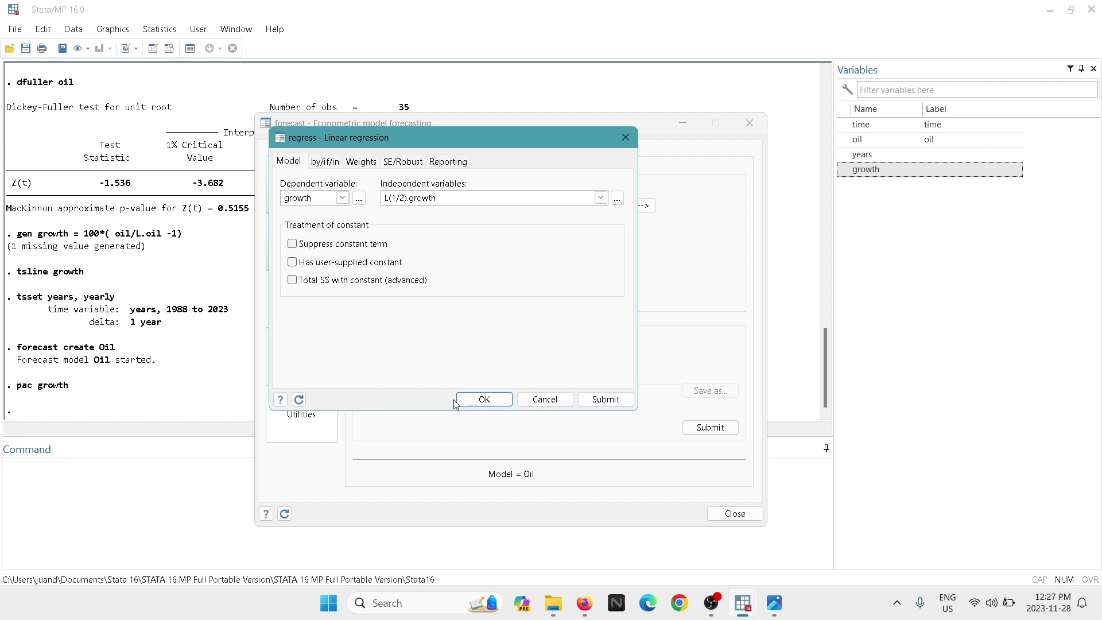
click(485, 399)
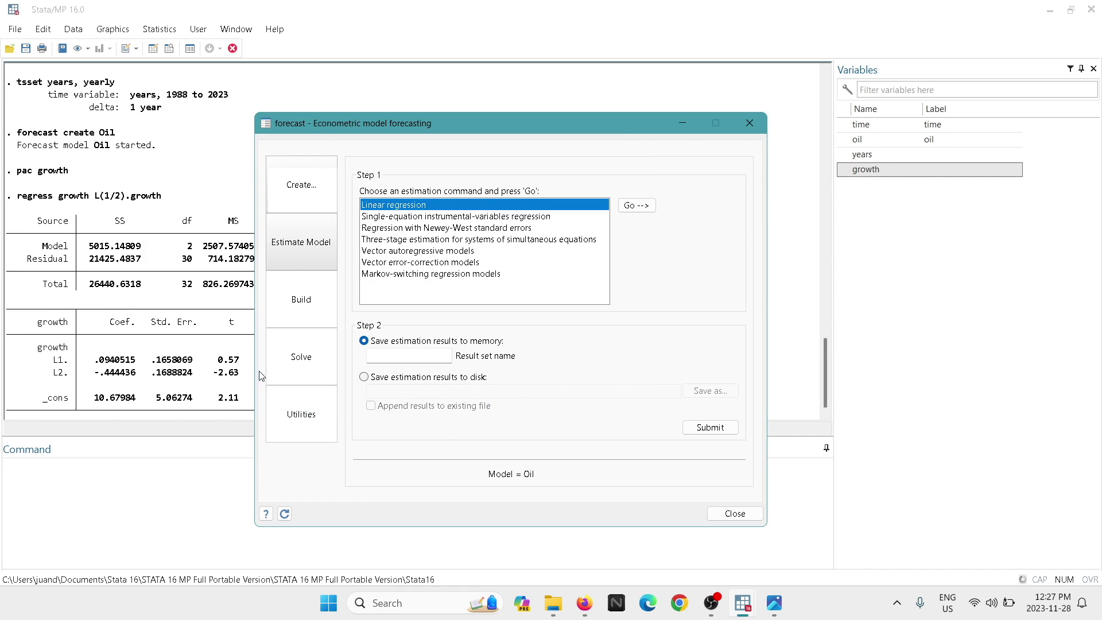
drag(333, 125, 473, 112)
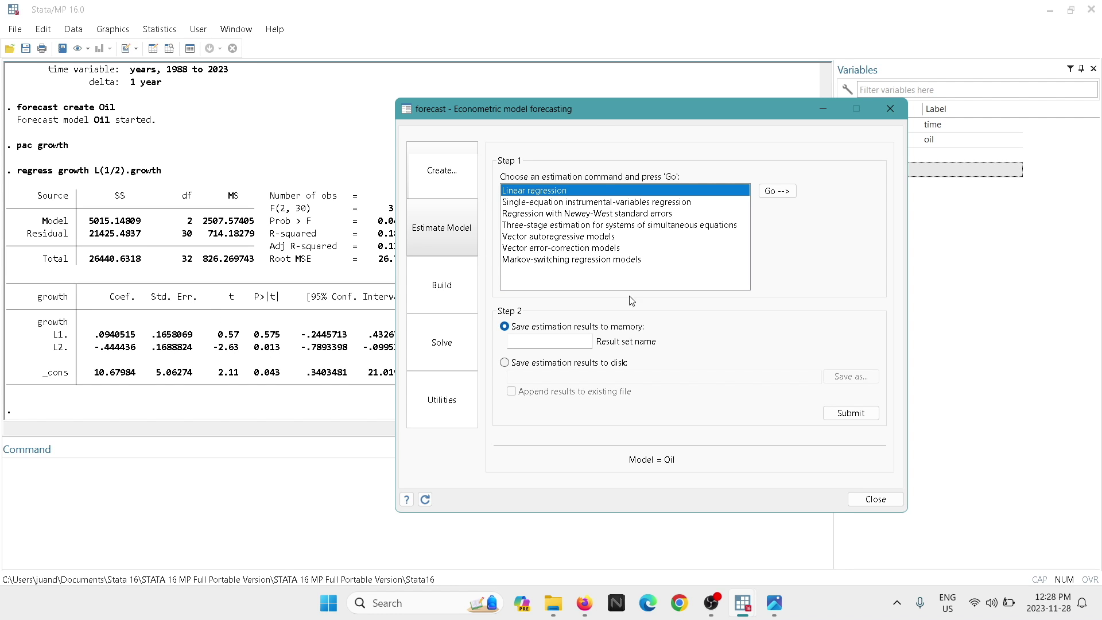
Store the regression results in memory as Oil and add that estimation result to the forecast model
drag(593, 111, 454, 82)
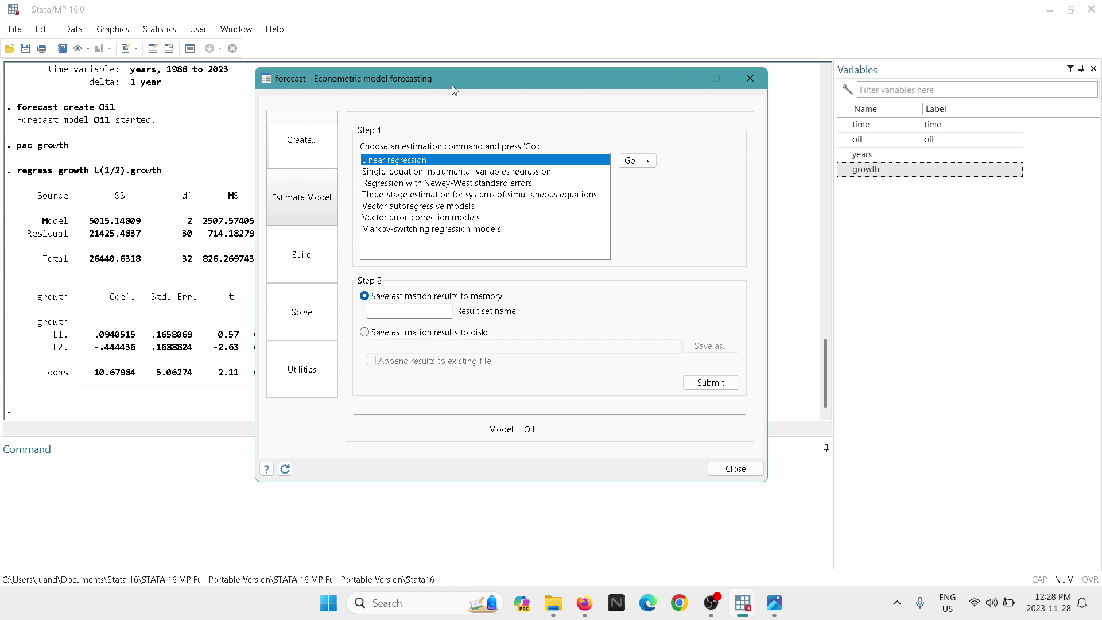
click(379, 311)
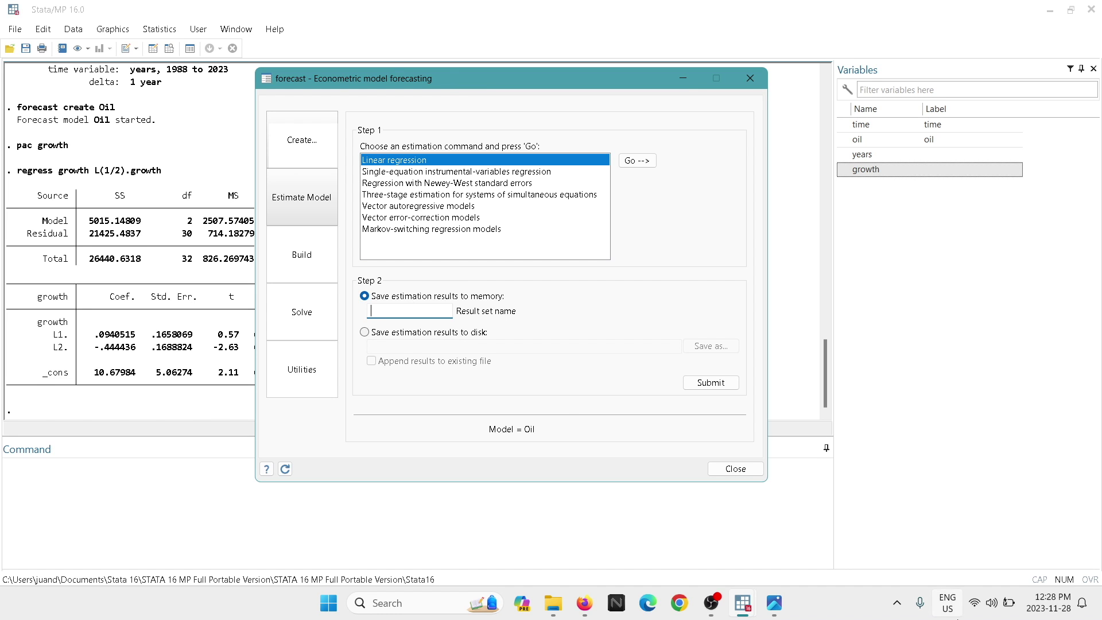
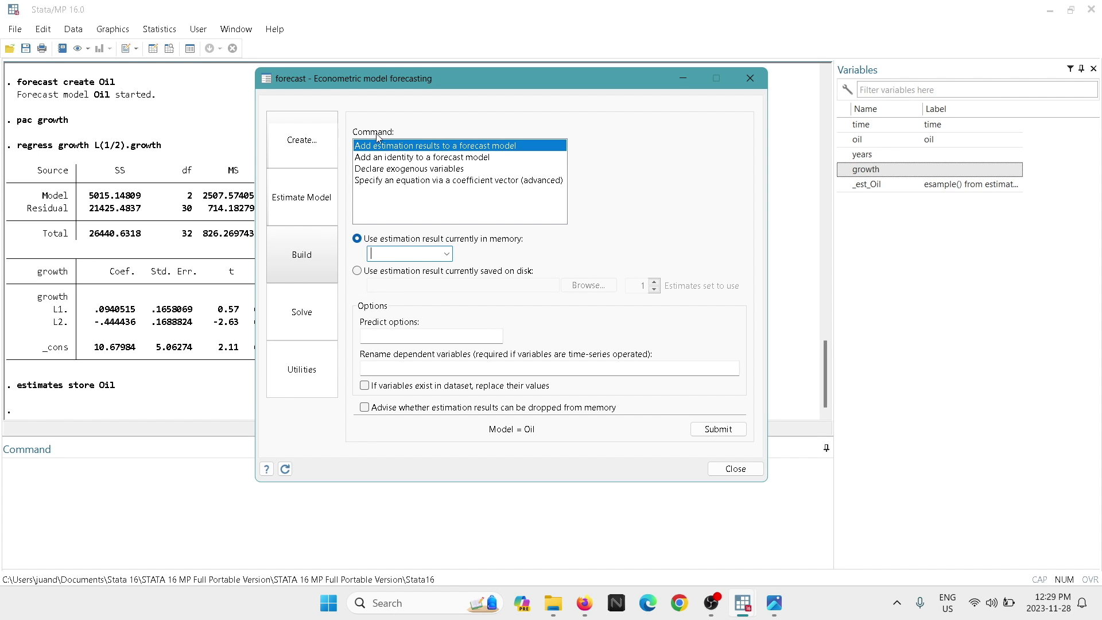
click(446, 254)
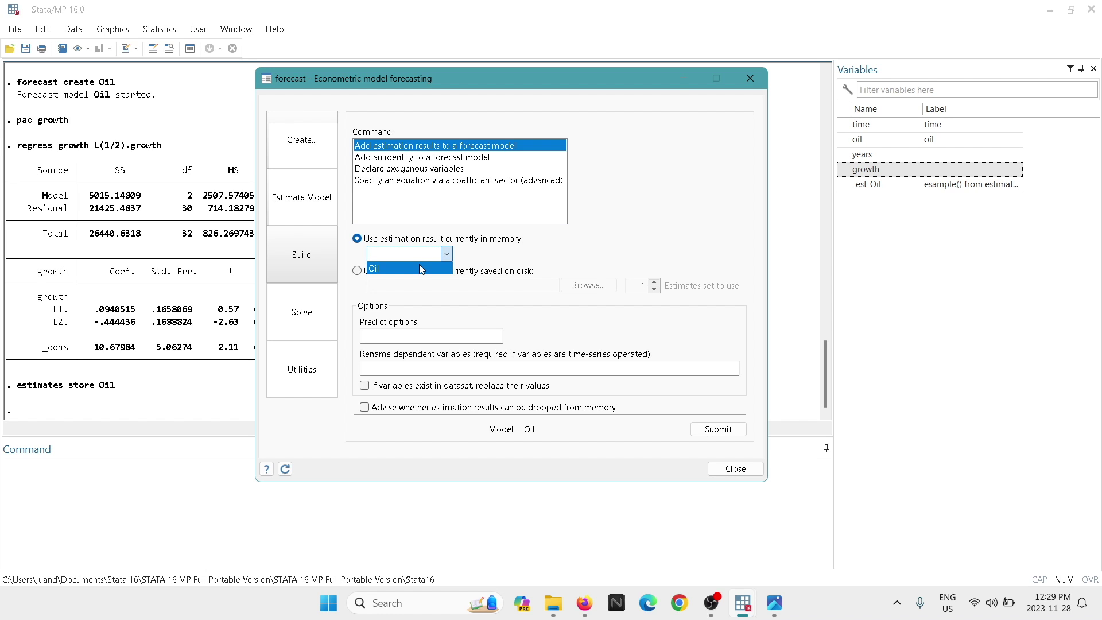
click(421, 268)
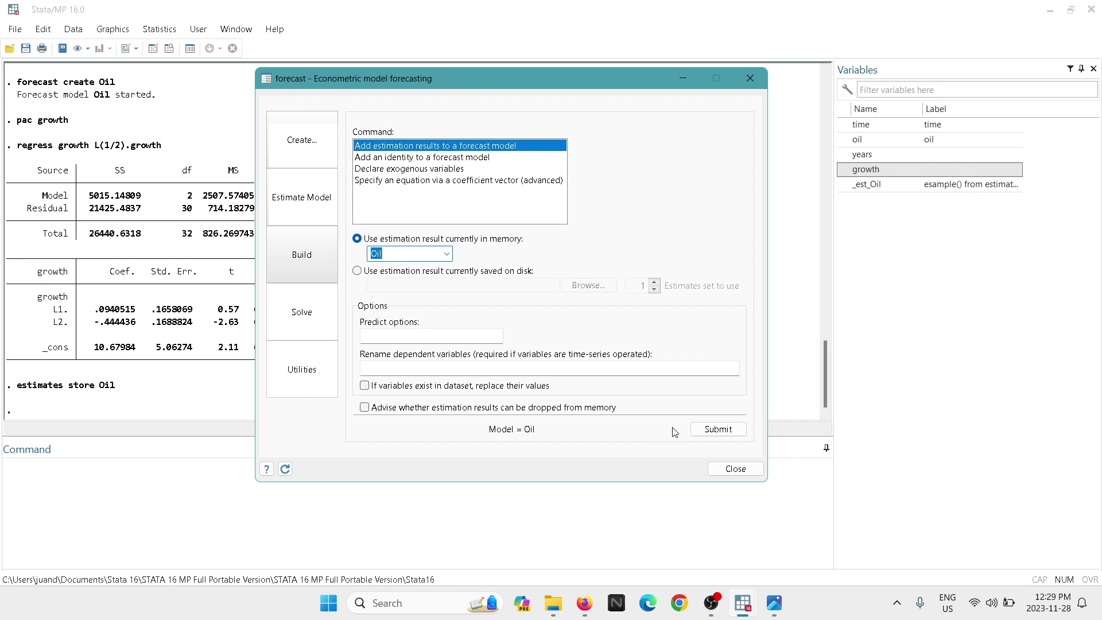
click(708, 430)
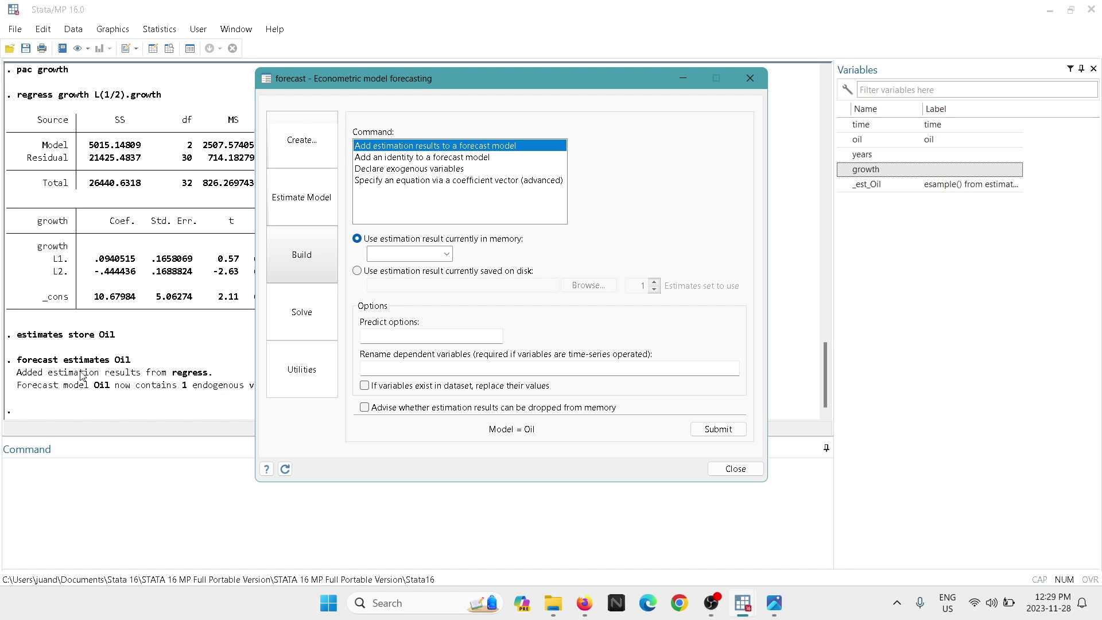
Open the forecast solving settings, and browse the dataset to examine its last observation before closing the data view
click(310, 315)
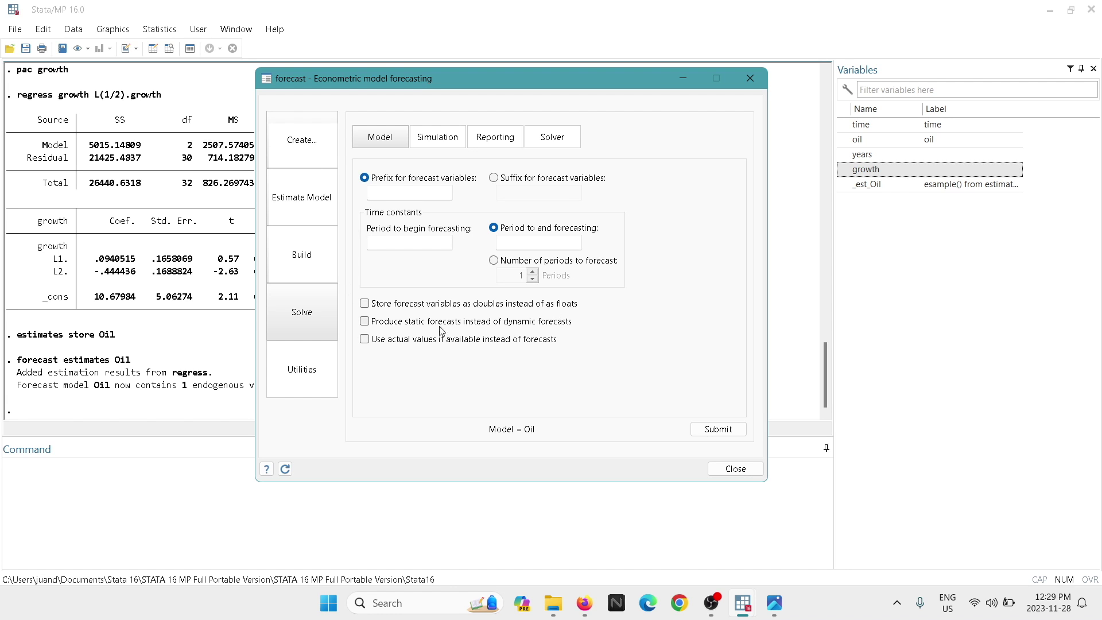
click(26, 527)
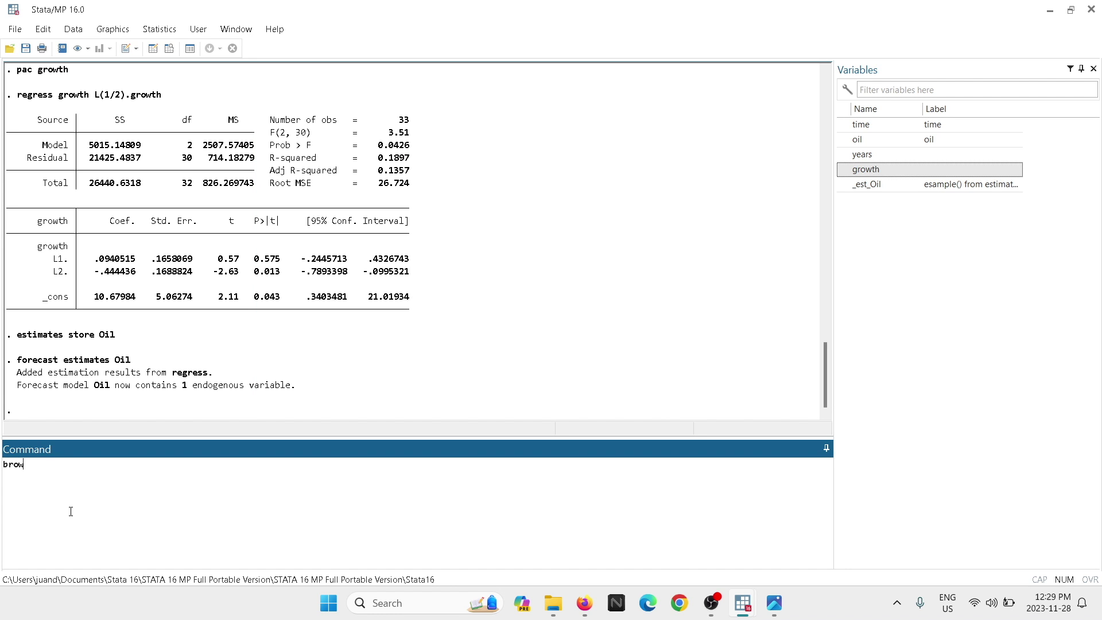
key(Return)
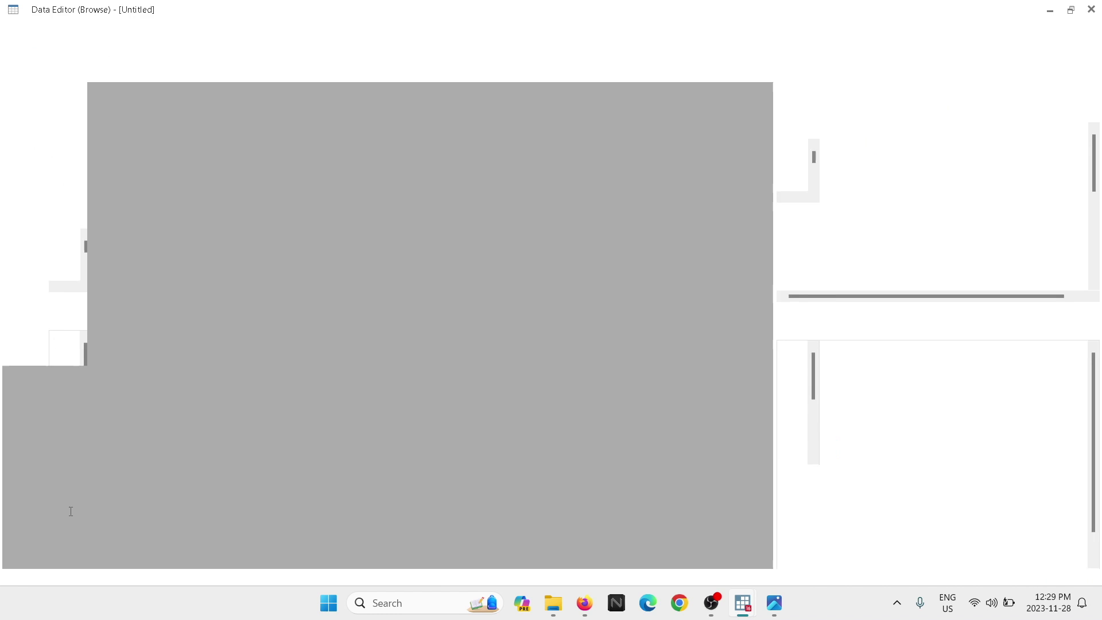
scroll(152, 390, down, 5)
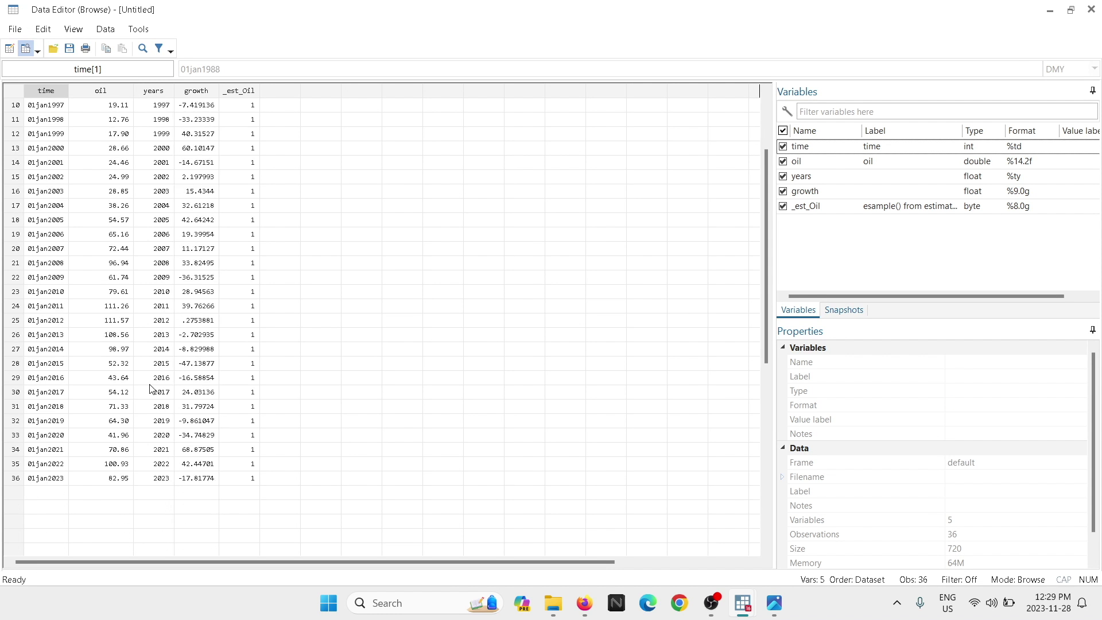
drag(42, 394, 227, 392)
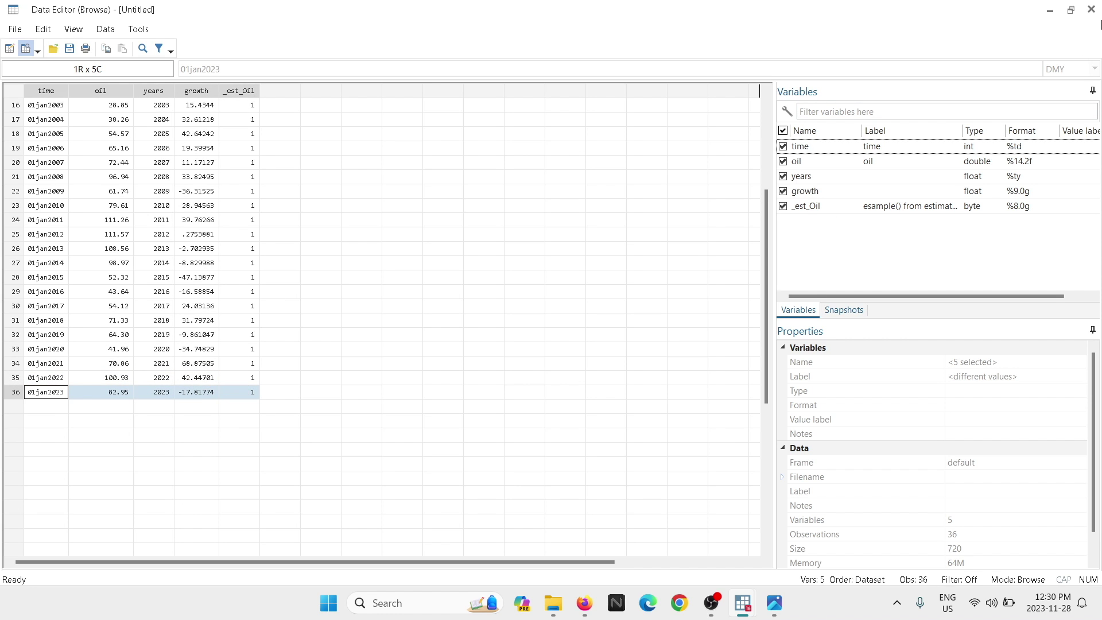
click(1091, 9)
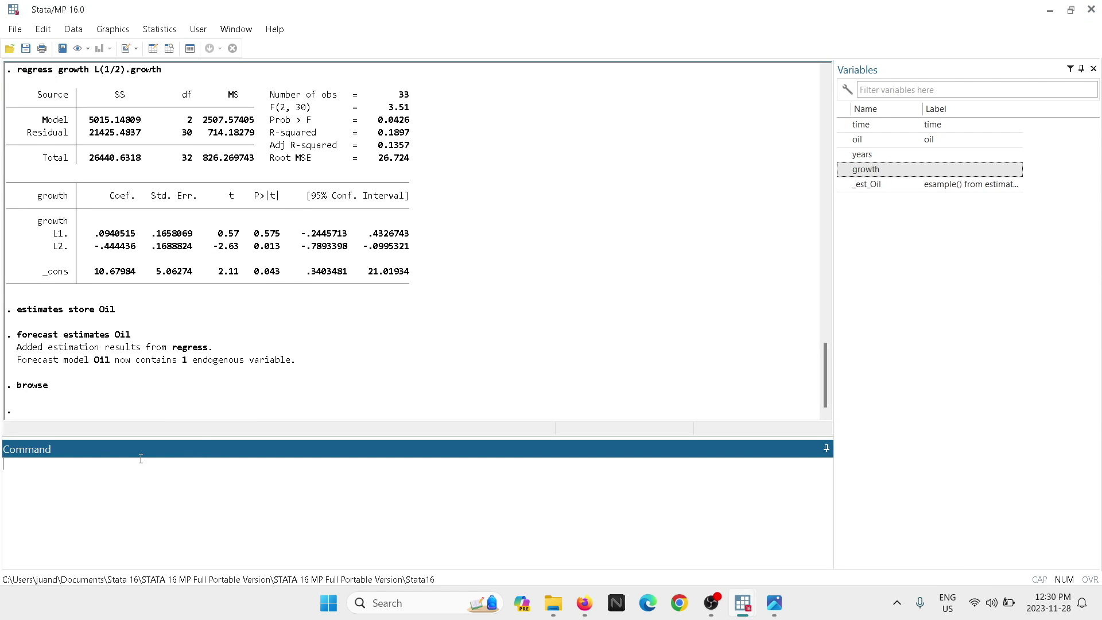
Extend the time series by four periods with the command tsappend, add(4)
text(ts)
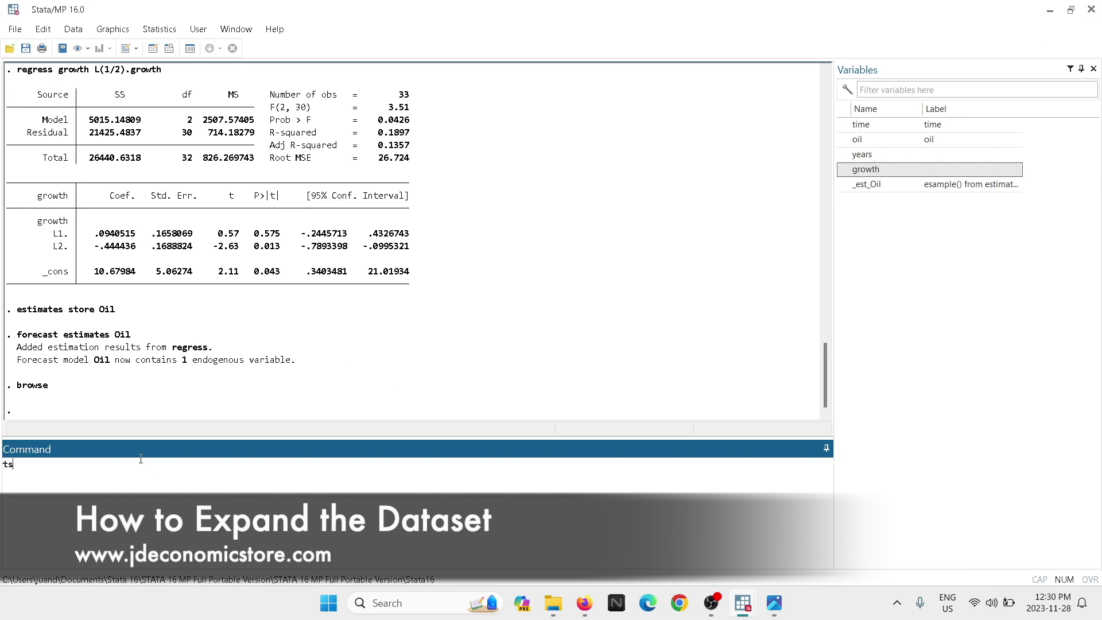
text(append, add(4)
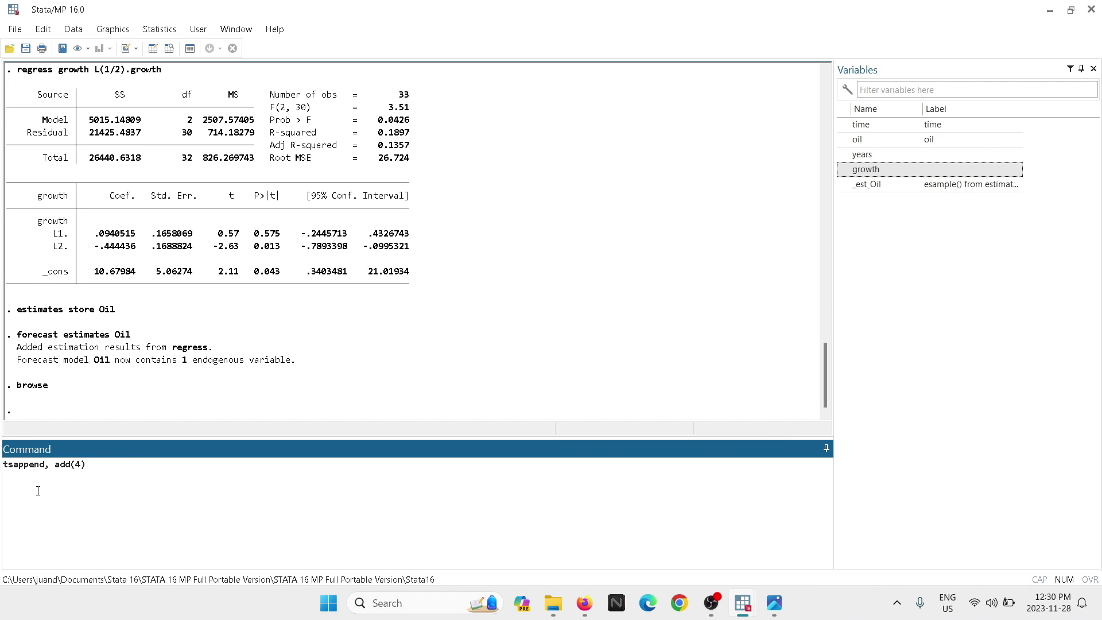
key(Return)
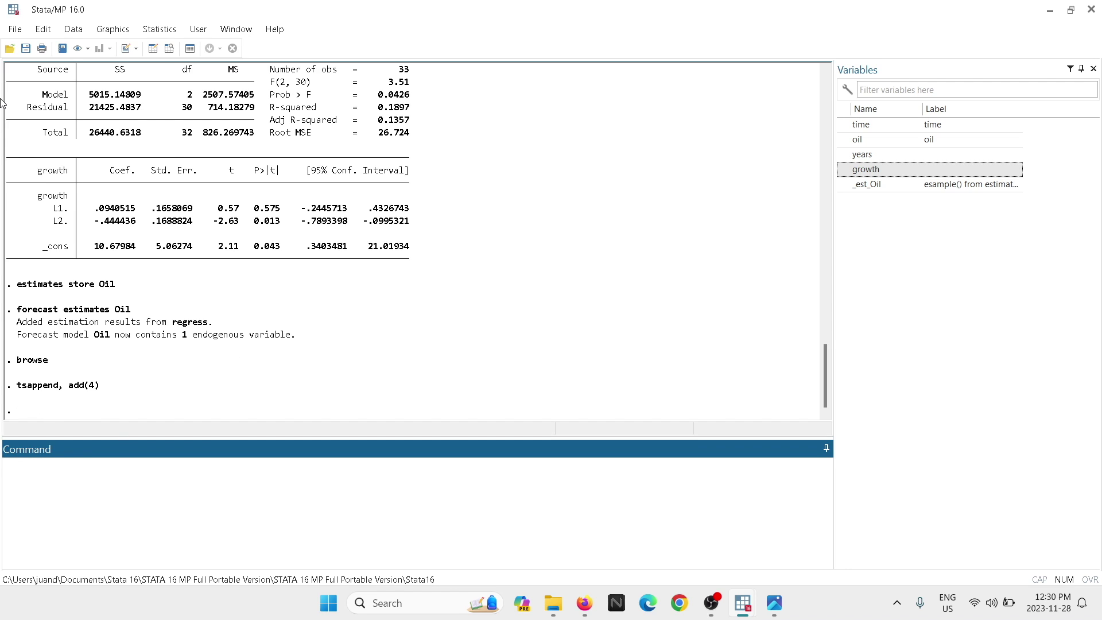
Browse the expanded dataset, examine the added years 2024 to 2027 and their growth cells, and close the data view
key(Return)
scroll(134, 375, down, 6)
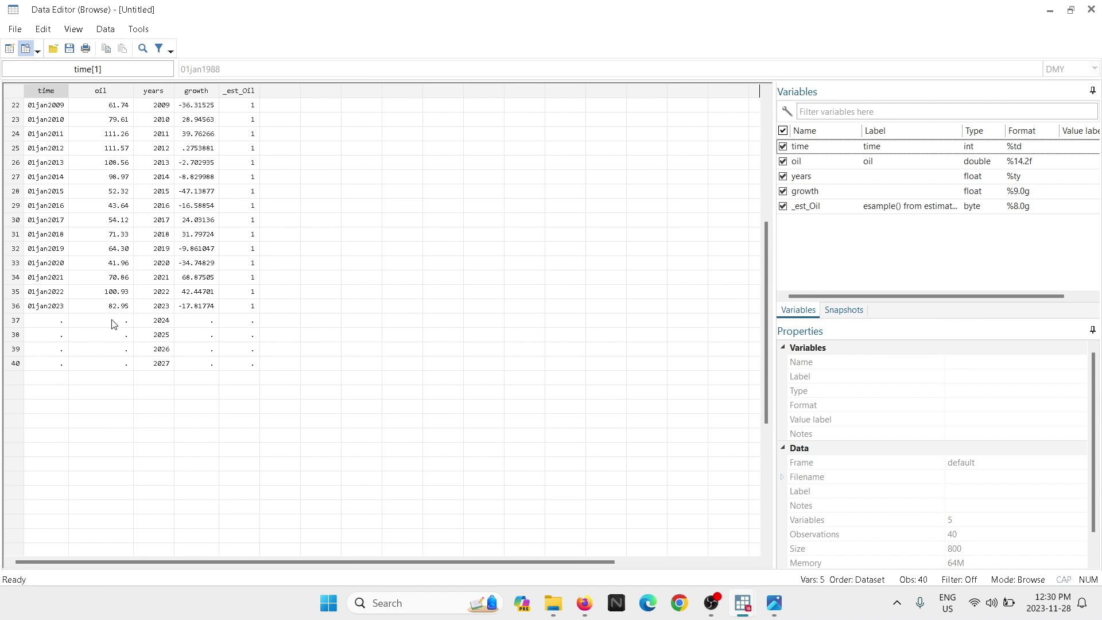
click(168, 324)
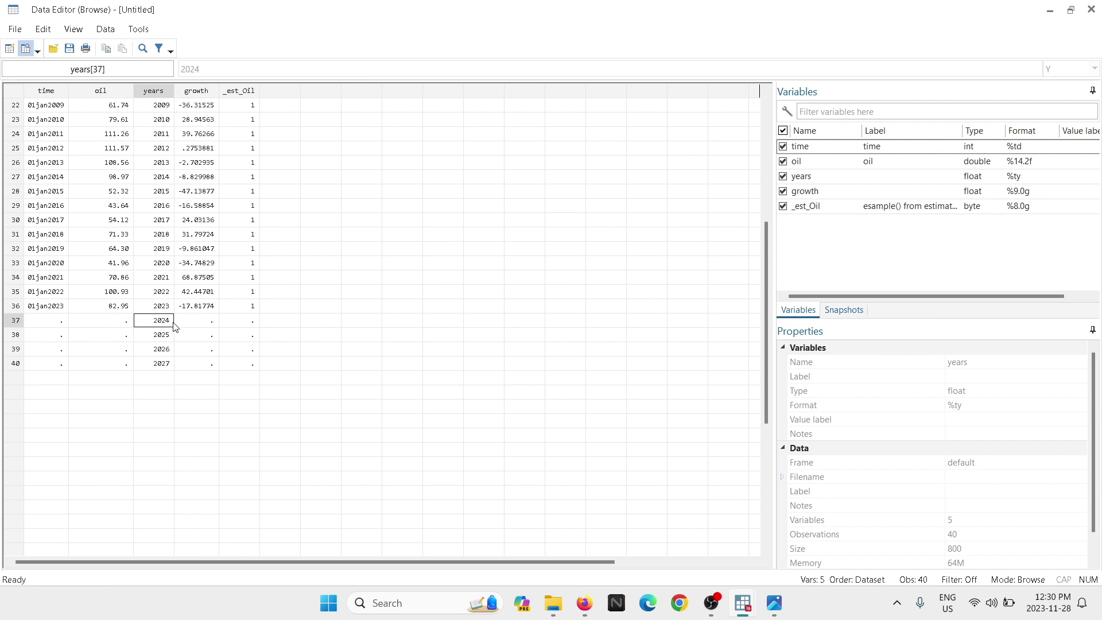
click(171, 339)
click(169, 351)
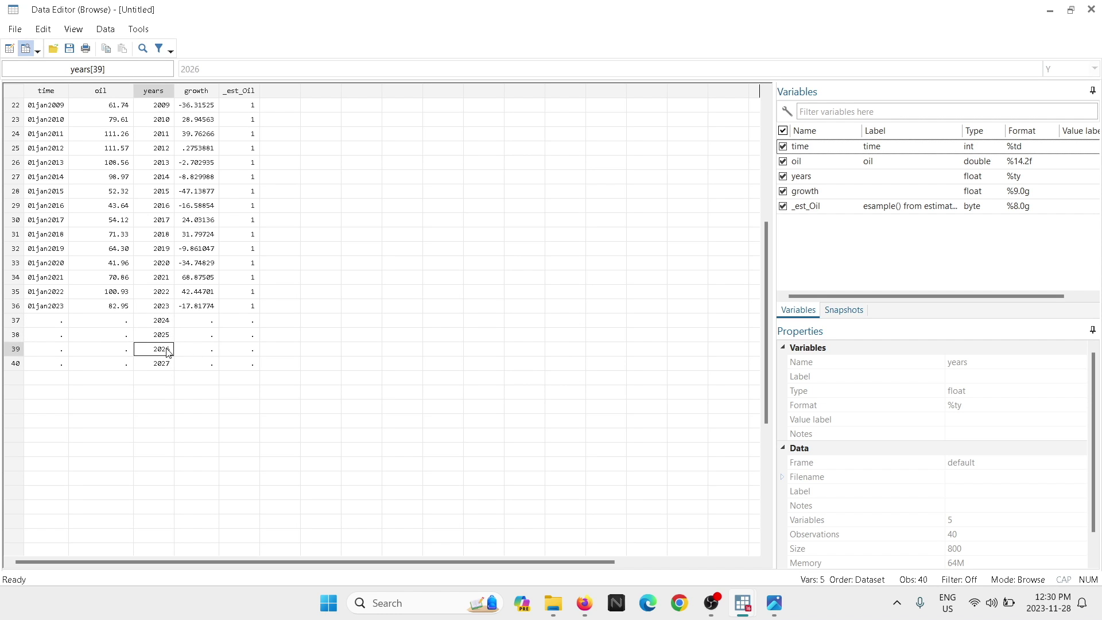
click(171, 366)
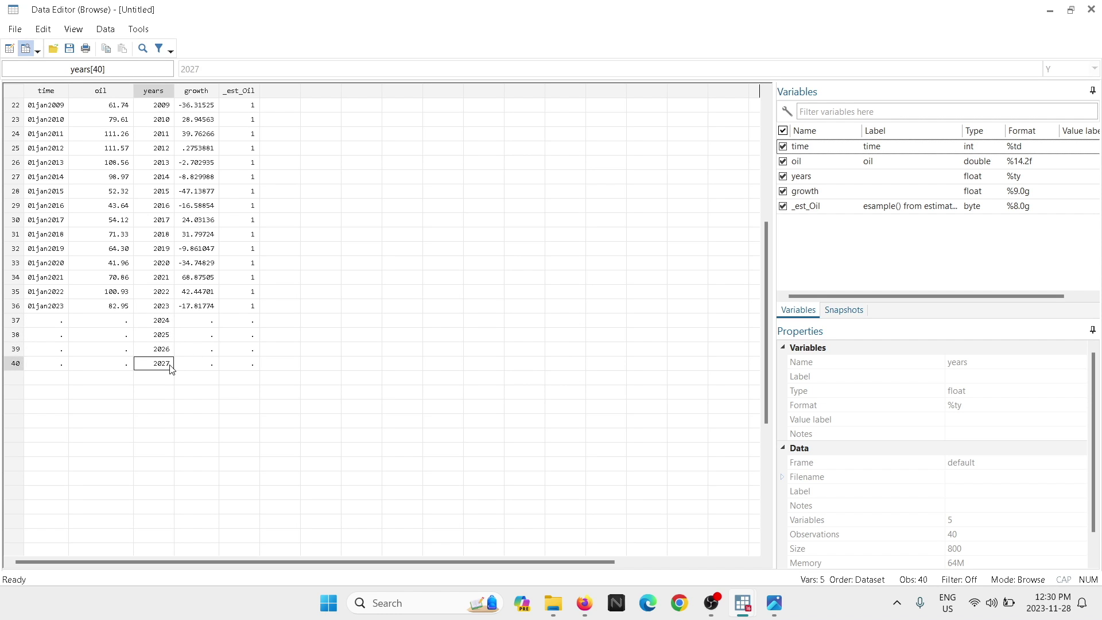
click(275, 318)
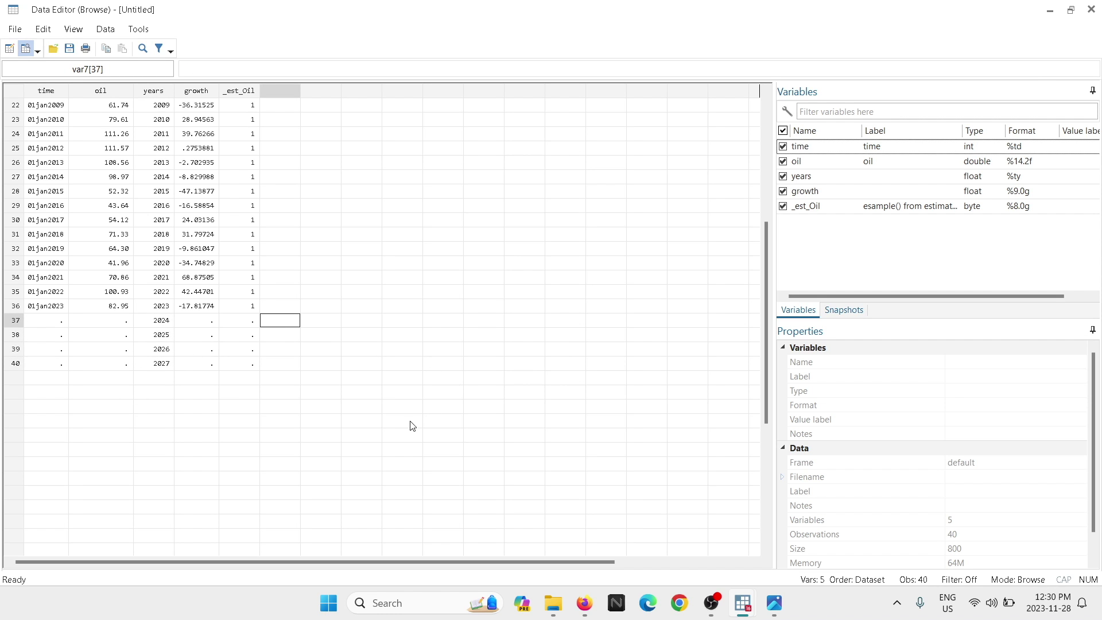
drag(202, 326, 197, 364)
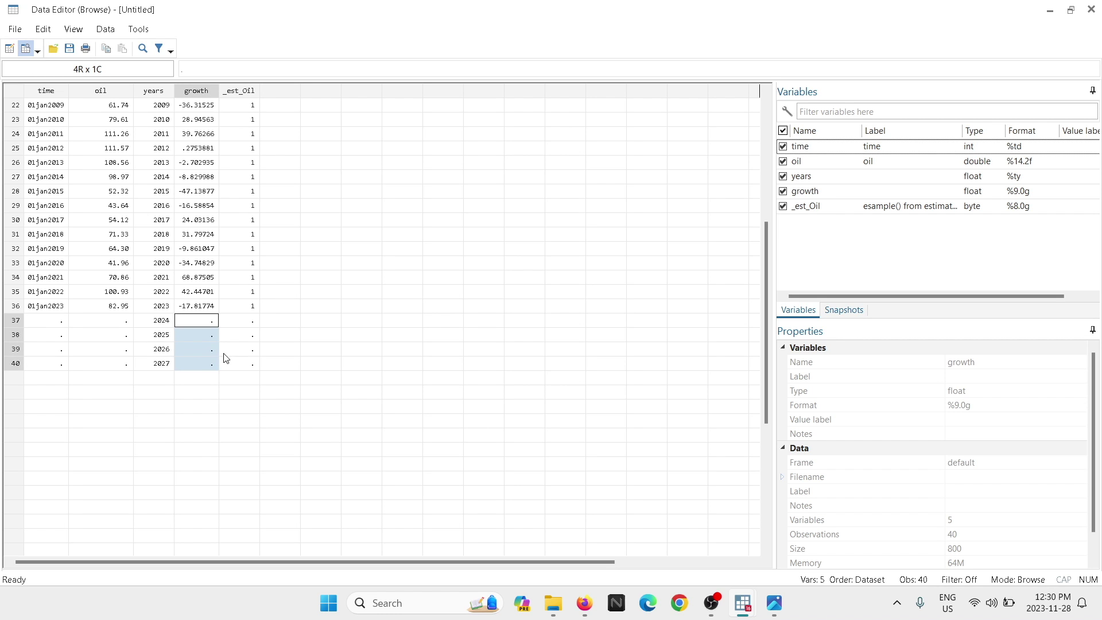
click(161, 306)
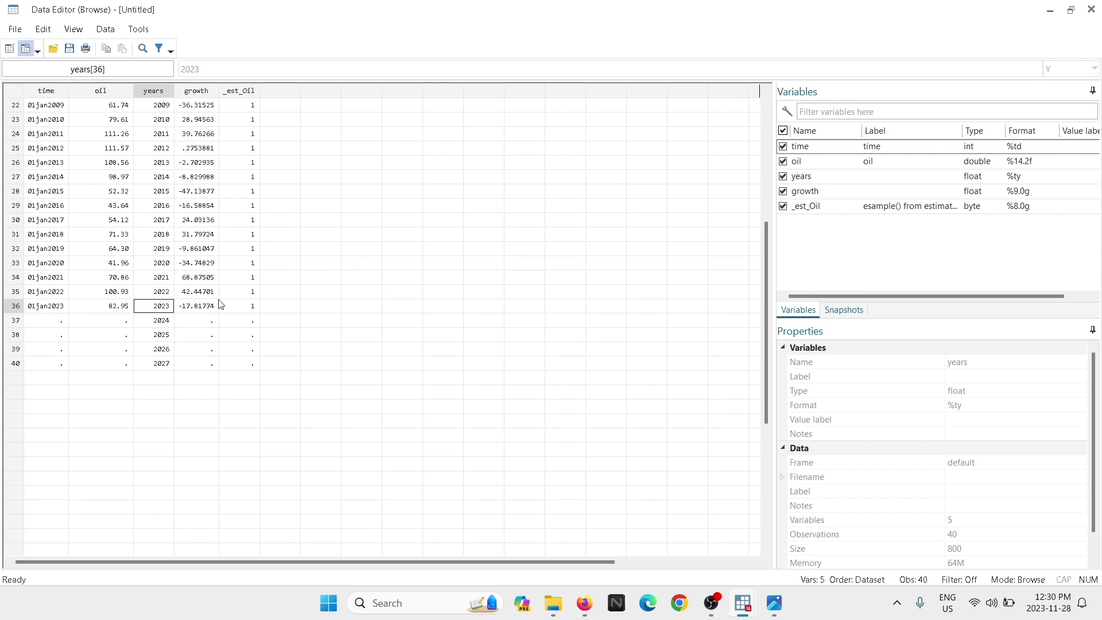
drag(204, 321, 186, 364)
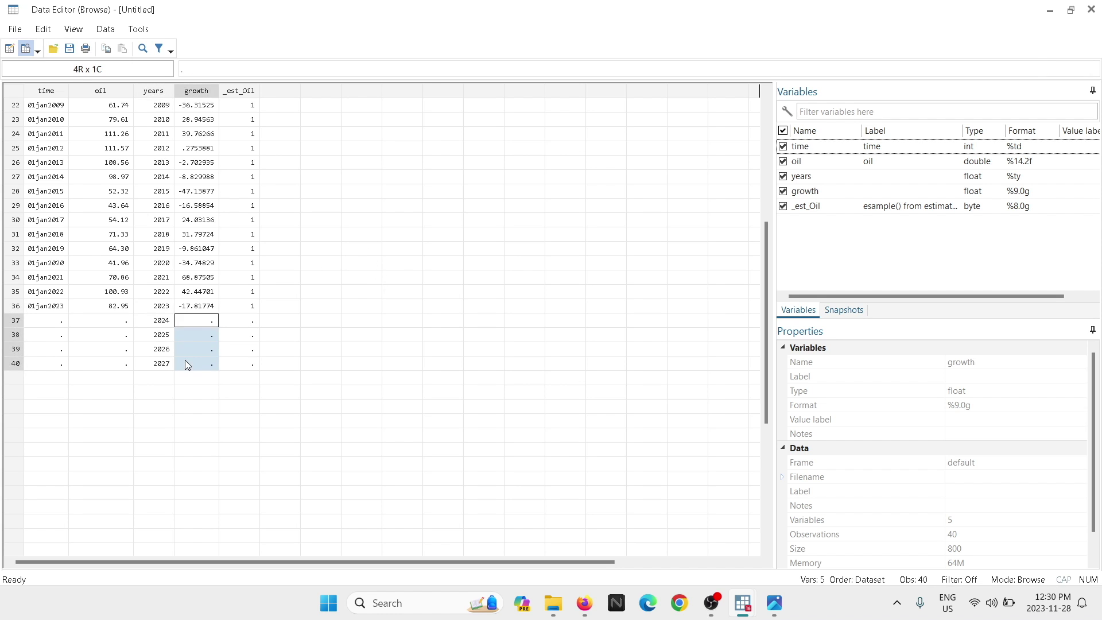
click(1091, 9)
Return to the forecast solving settings and set the forecast variable prefix to fc and the beginning period to 2024
mouse_move(769, 615)
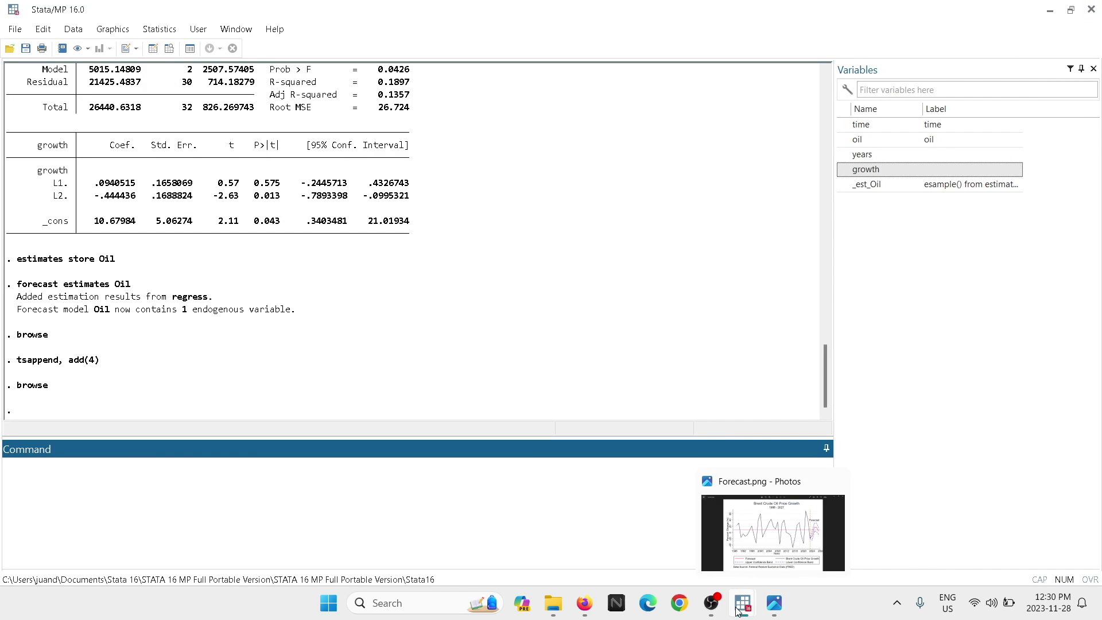
mouse_move(742, 604)
click(896, 531)
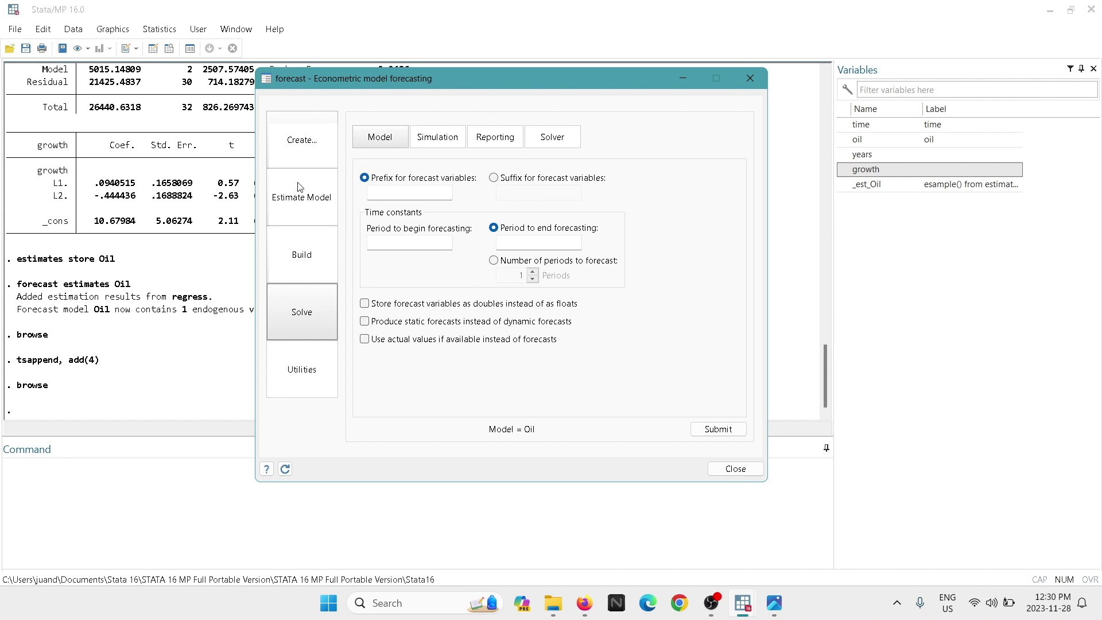
click(429, 193)
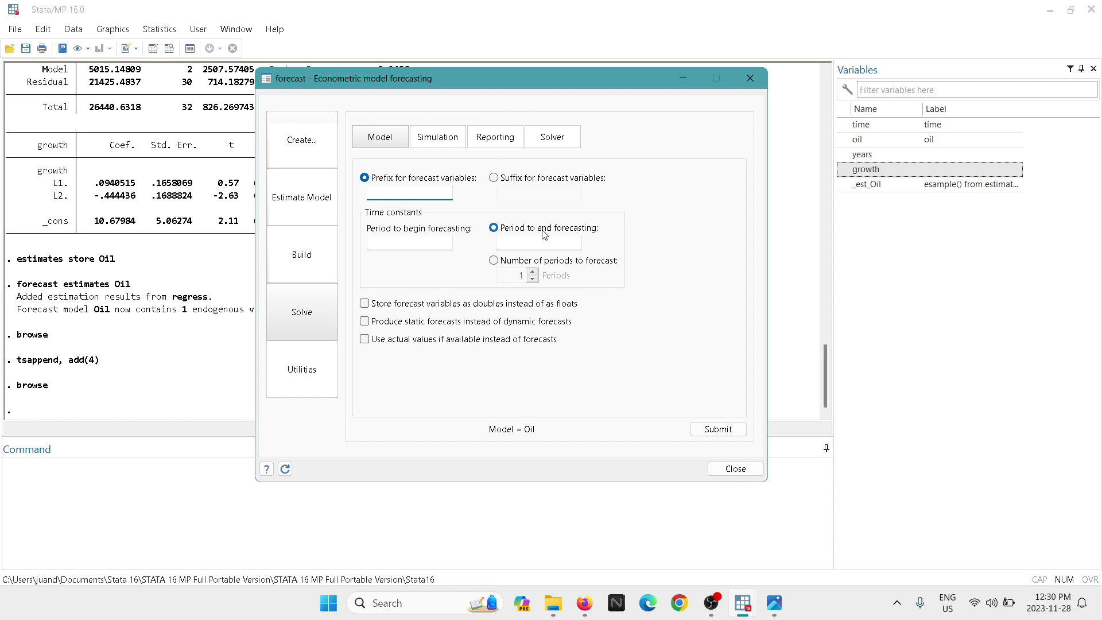
text(fc)
click(423, 241)
text(2024)
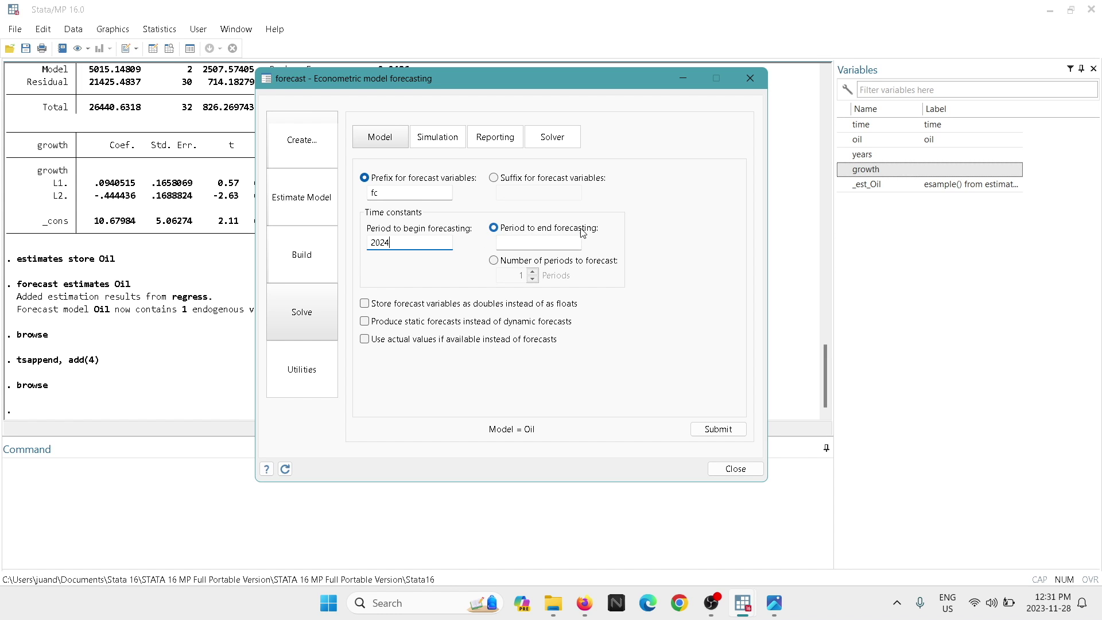
Set the number of periods to forecast to 4 and choose to use actual values if available instead of forecasts
click(493, 261)
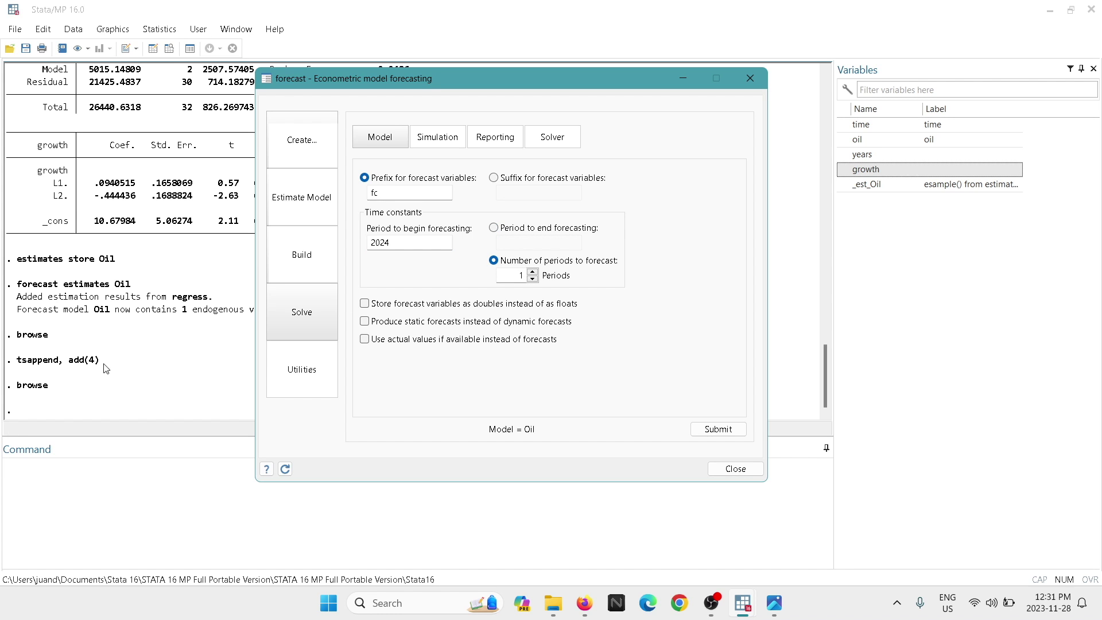
click(533, 273)
click(534, 273)
click(533, 273)
click(371, 341)
Enable simulation with random-normal parameter vectors, storing the forecast mean with prefix fc1 and the standard deviations with prefix se1
click(450, 139)
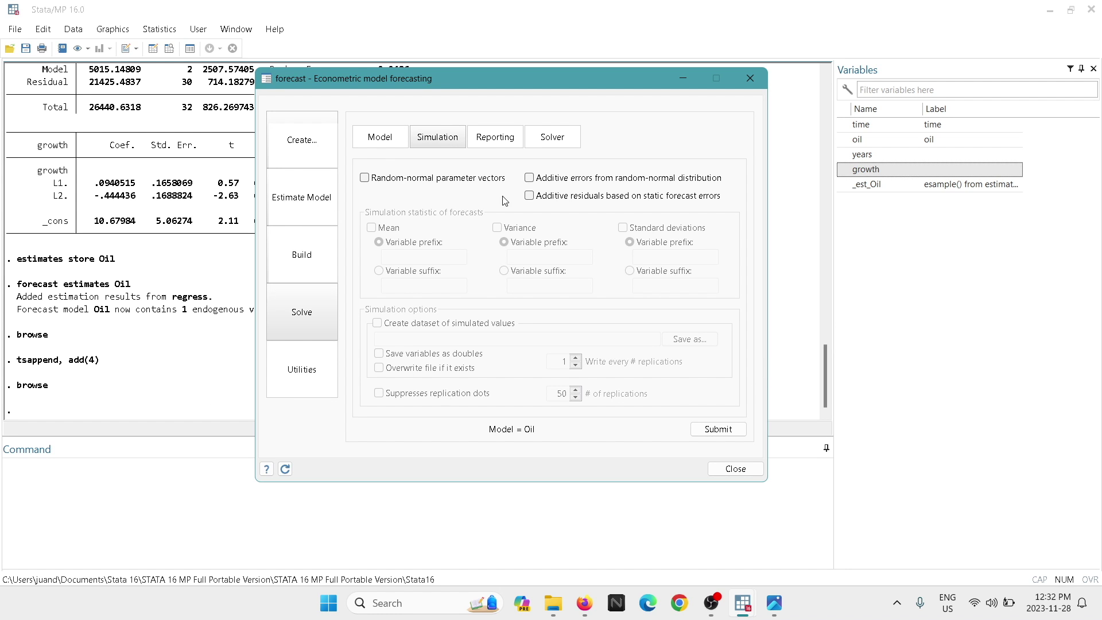
click(365, 177)
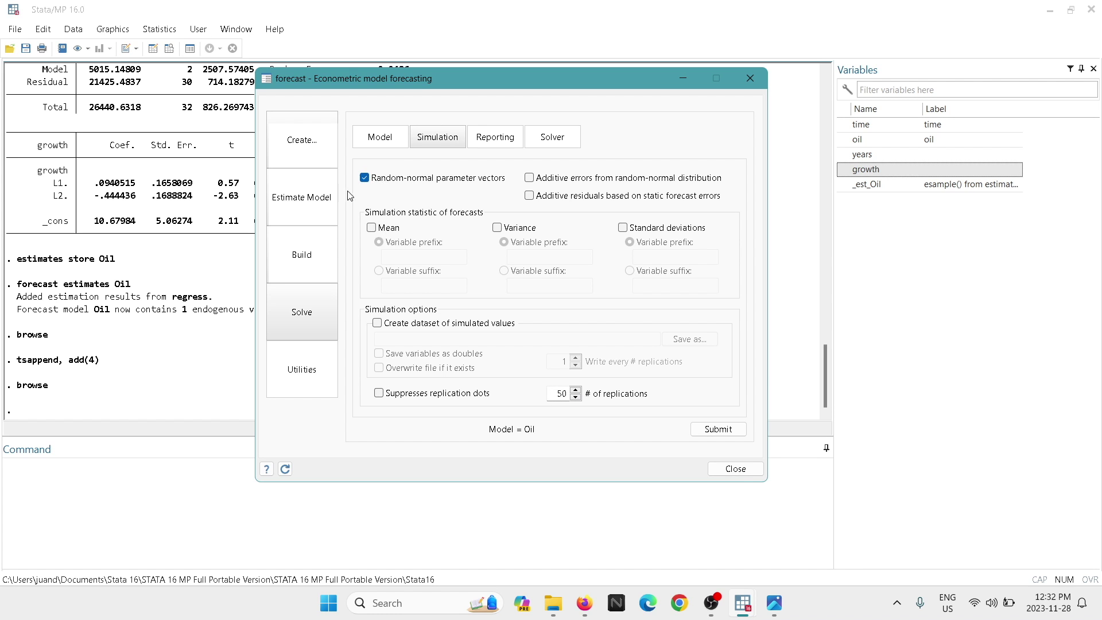
click(383, 226)
click(418, 253)
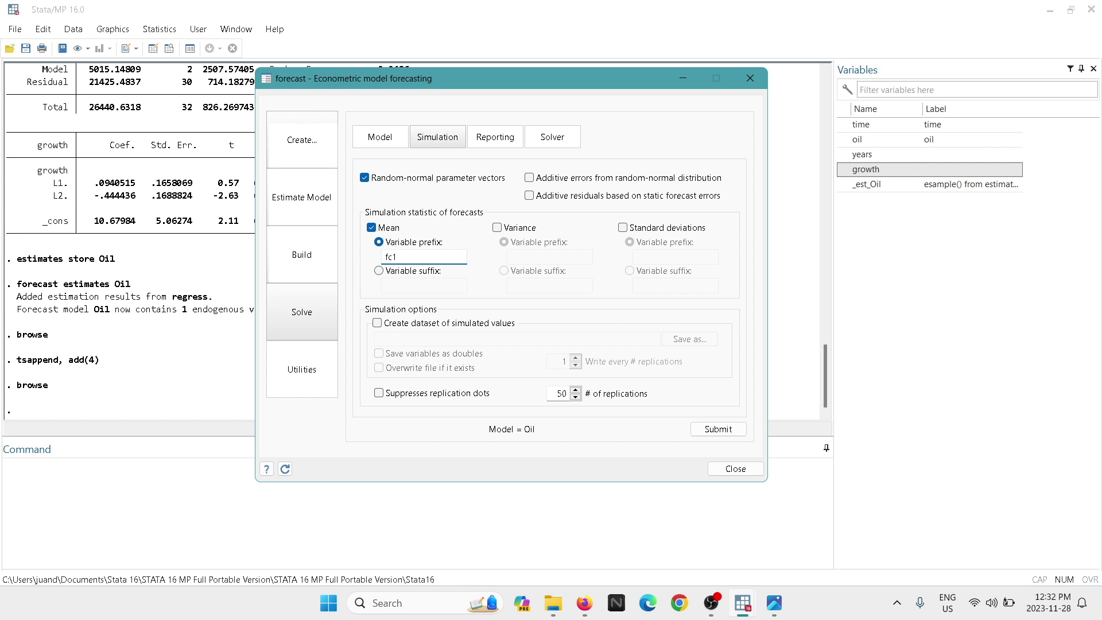
click(623, 227)
click(656, 258)
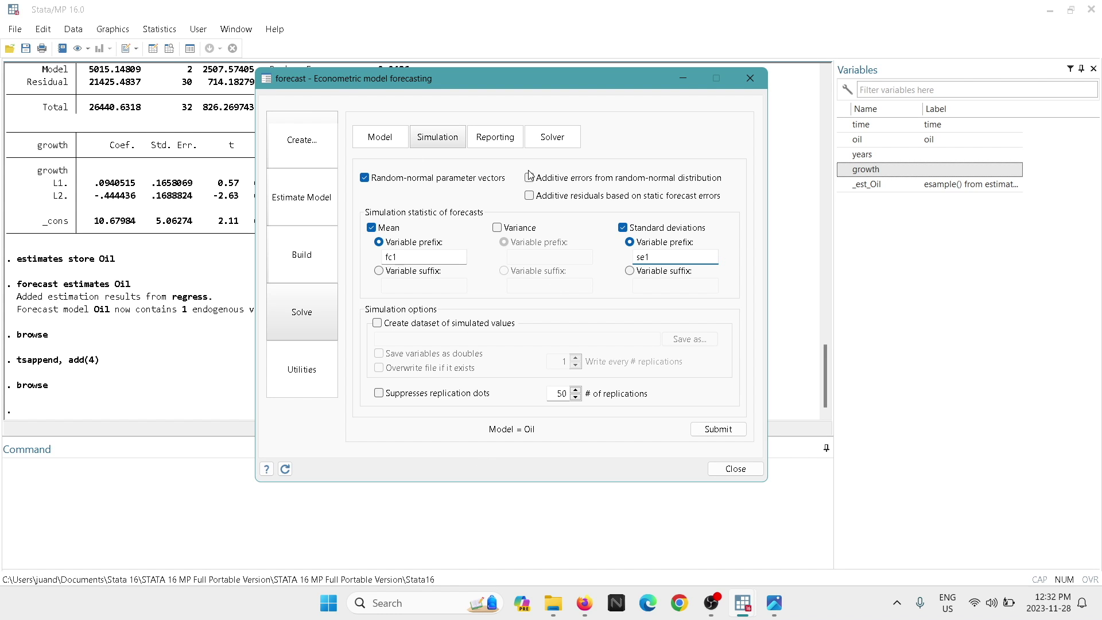
Review the reporting and solver options, keeping their defaults, and solve the Oil forecast model
click(494, 143)
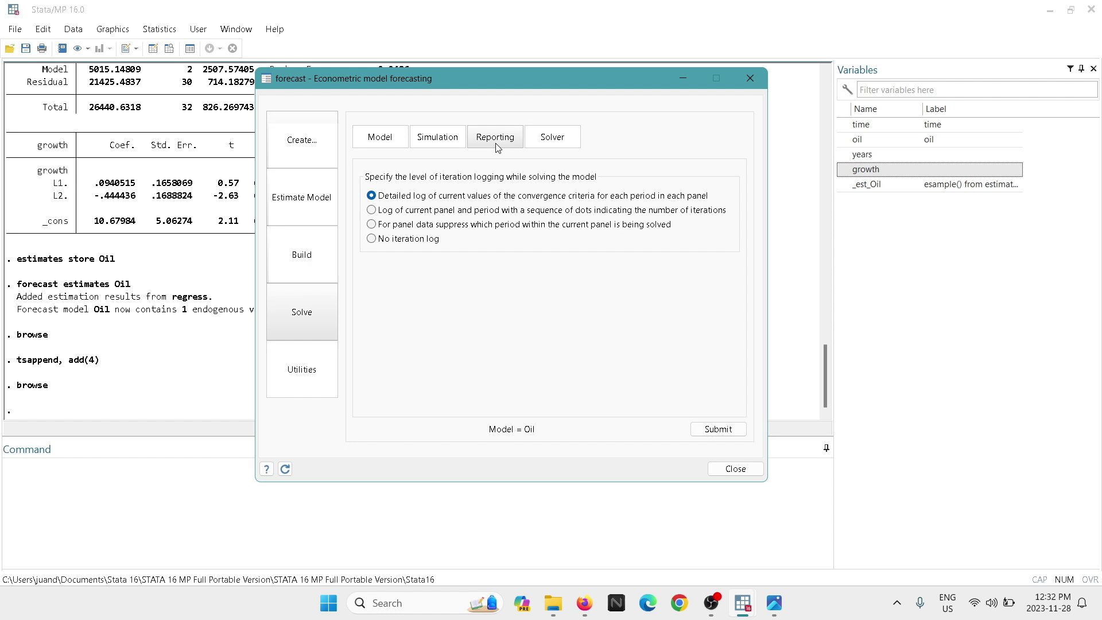
click(555, 139)
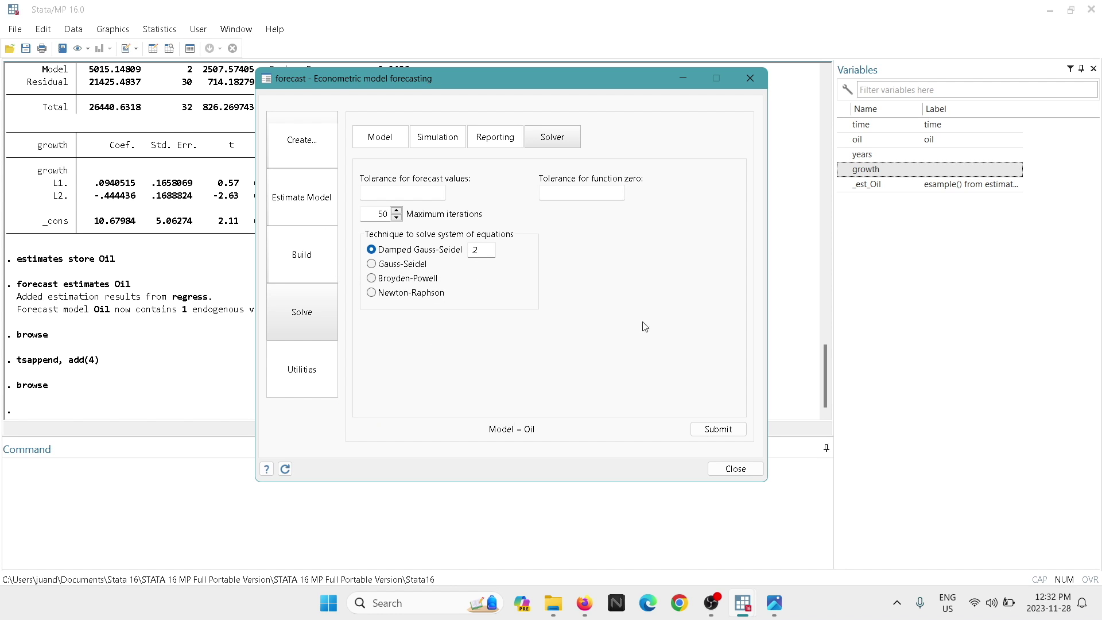
click(385, 141)
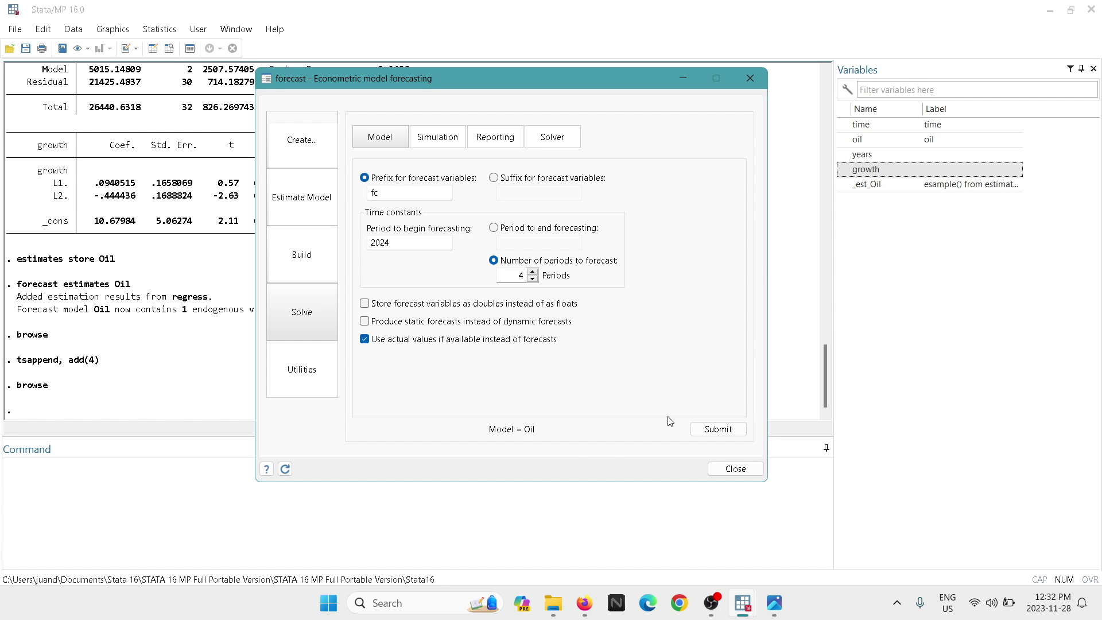
click(717, 428)
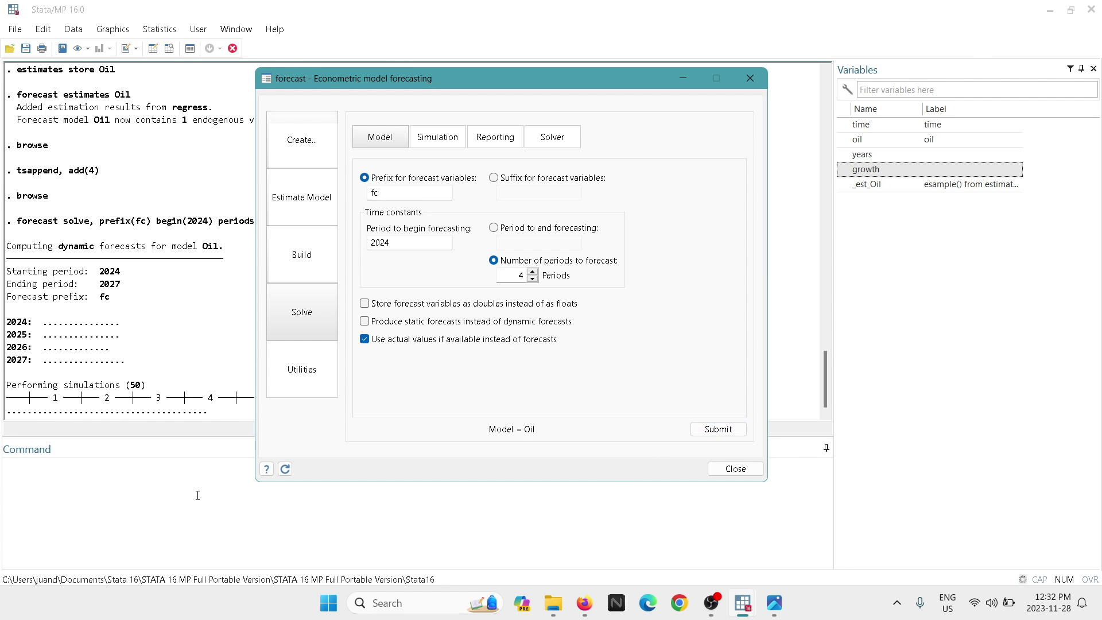
click(168, 504)
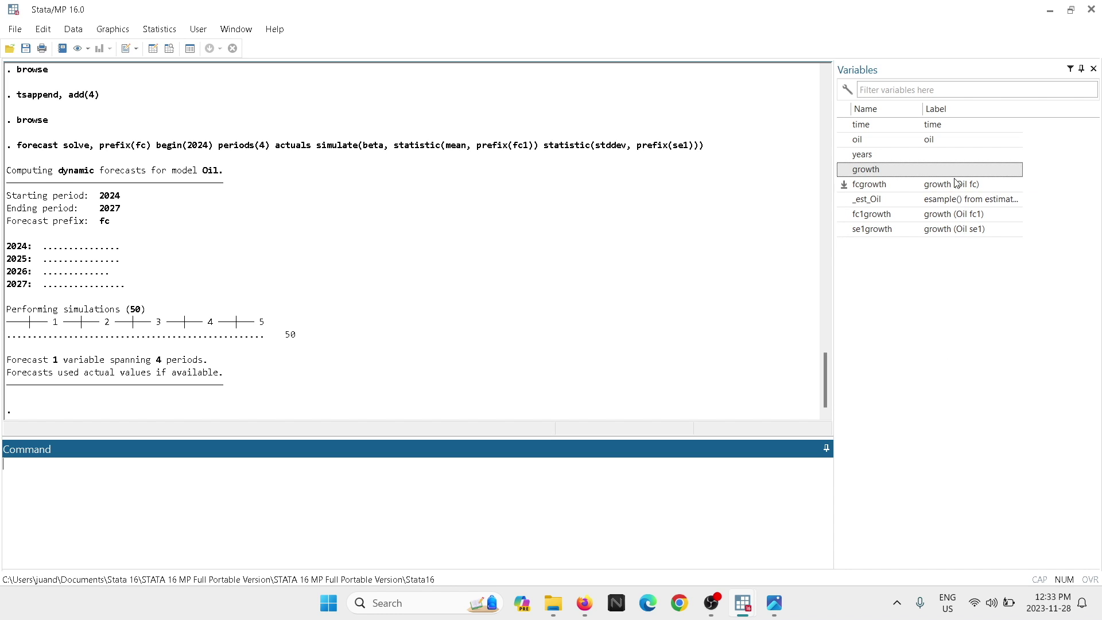
Browse the dataset and examine the fc1growth and se1growth columns for the forecast years 2024 to 2027
click(879, 219)
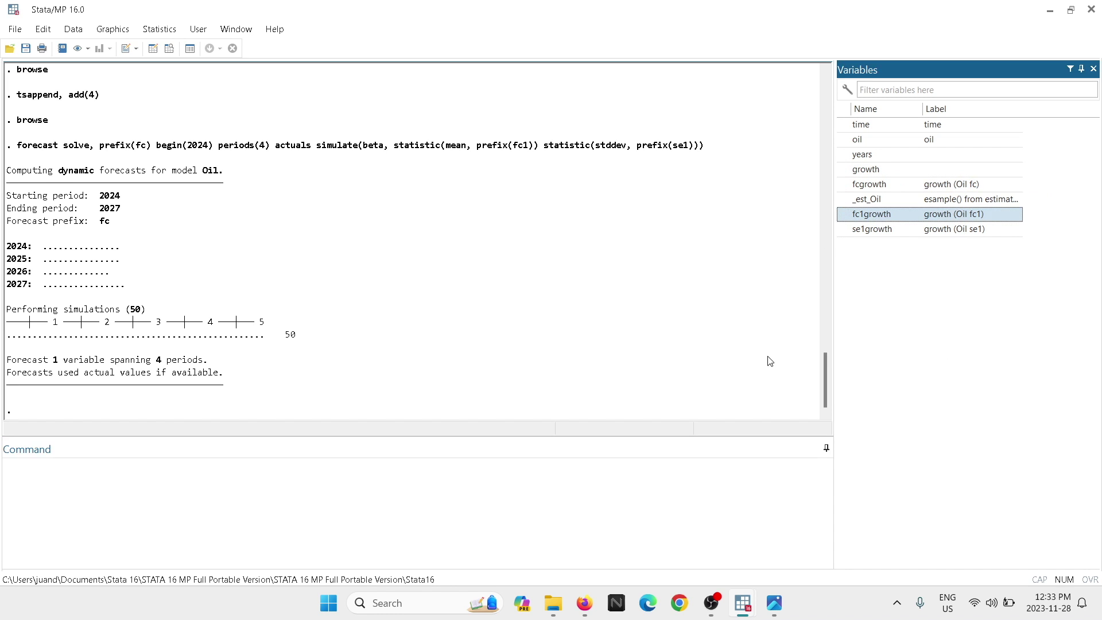
click(863, 230)
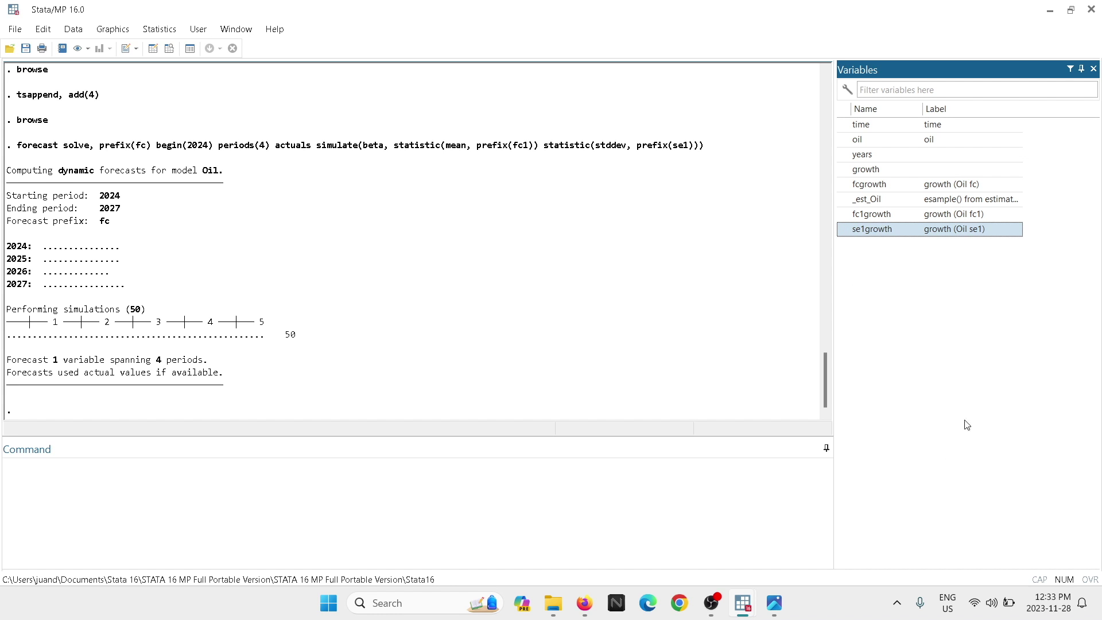
click(383, 519)
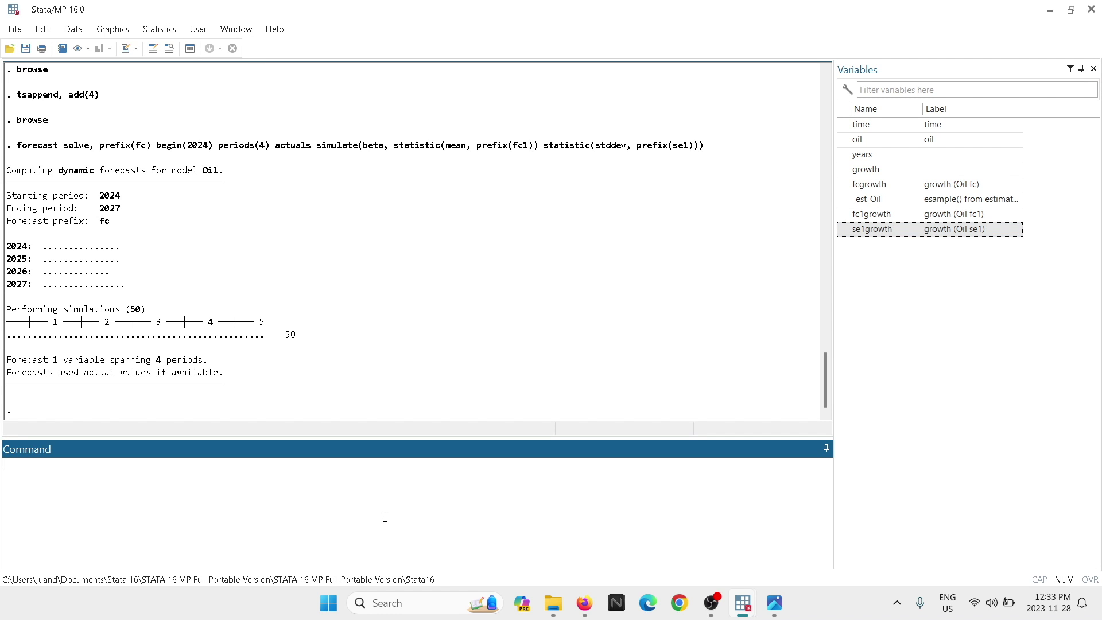
text(browse)
key(Return)
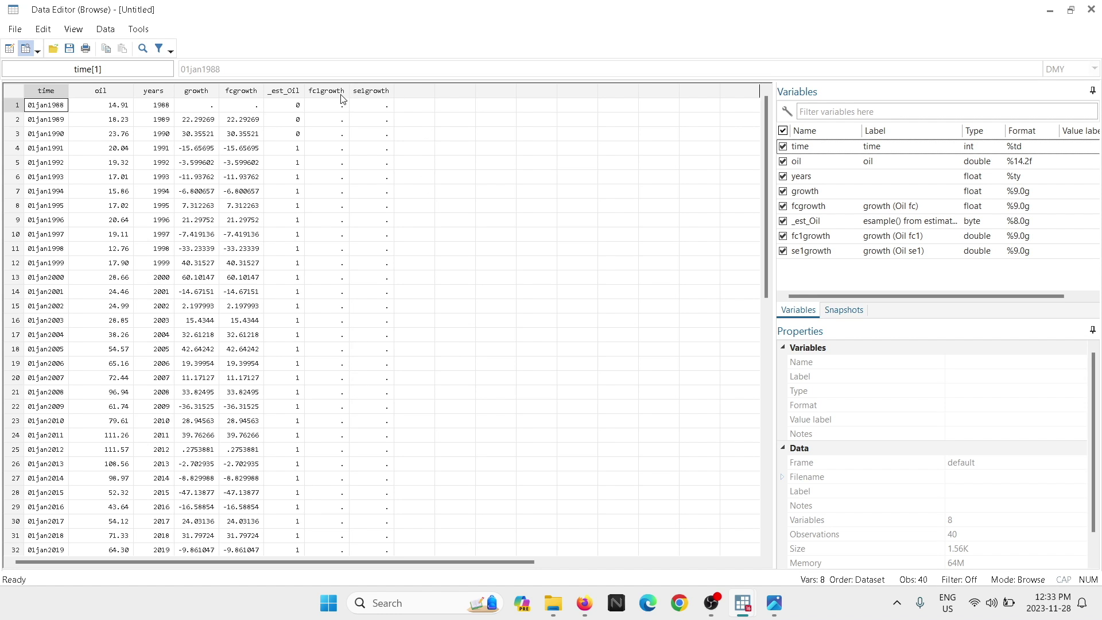
drag(334, 105, 320, 299)
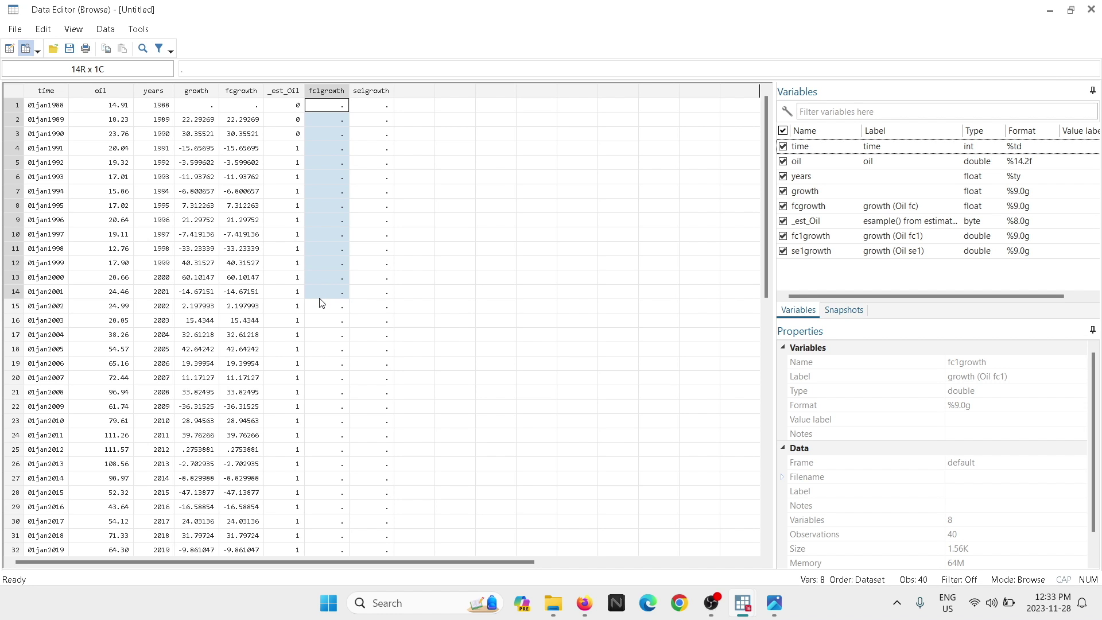
drag(320, 303, 329, 502)
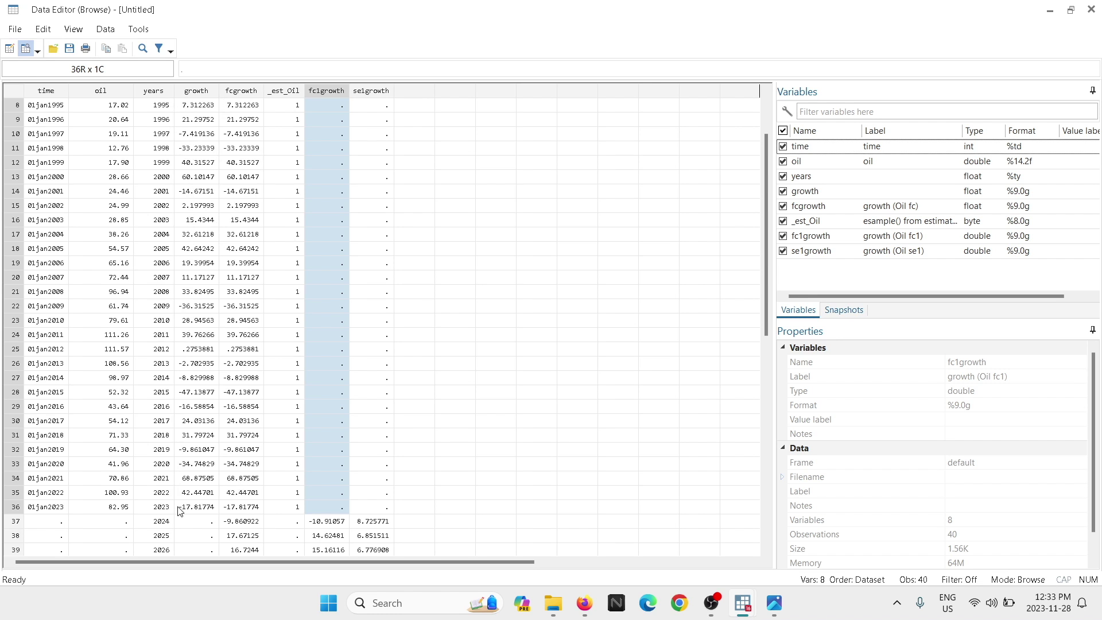
scroll(169, 481, down, 2)
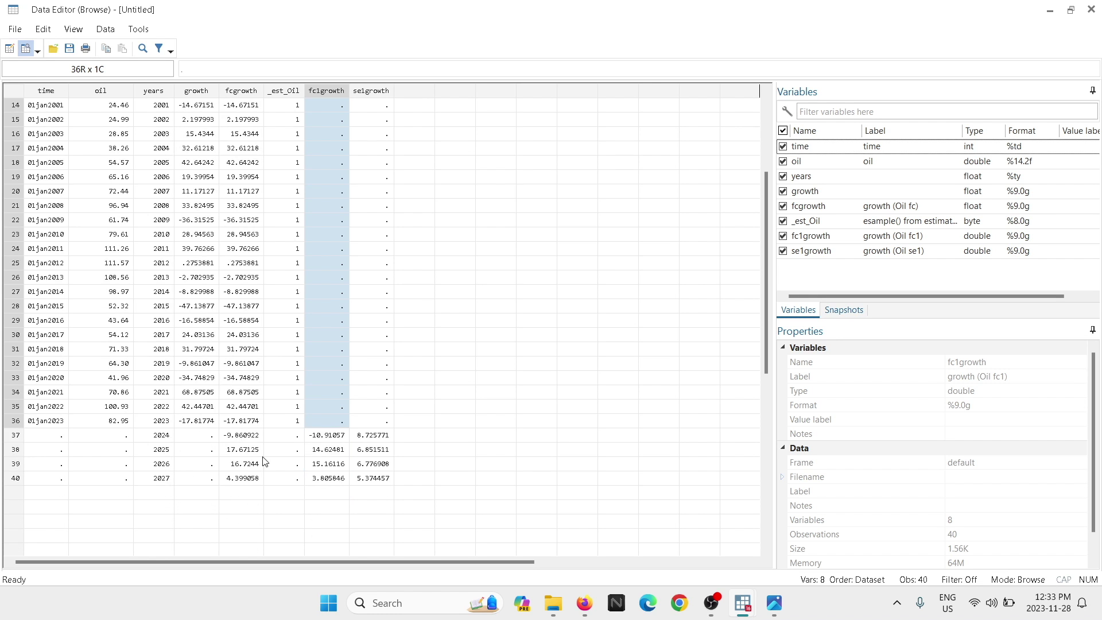
click(338, 437)
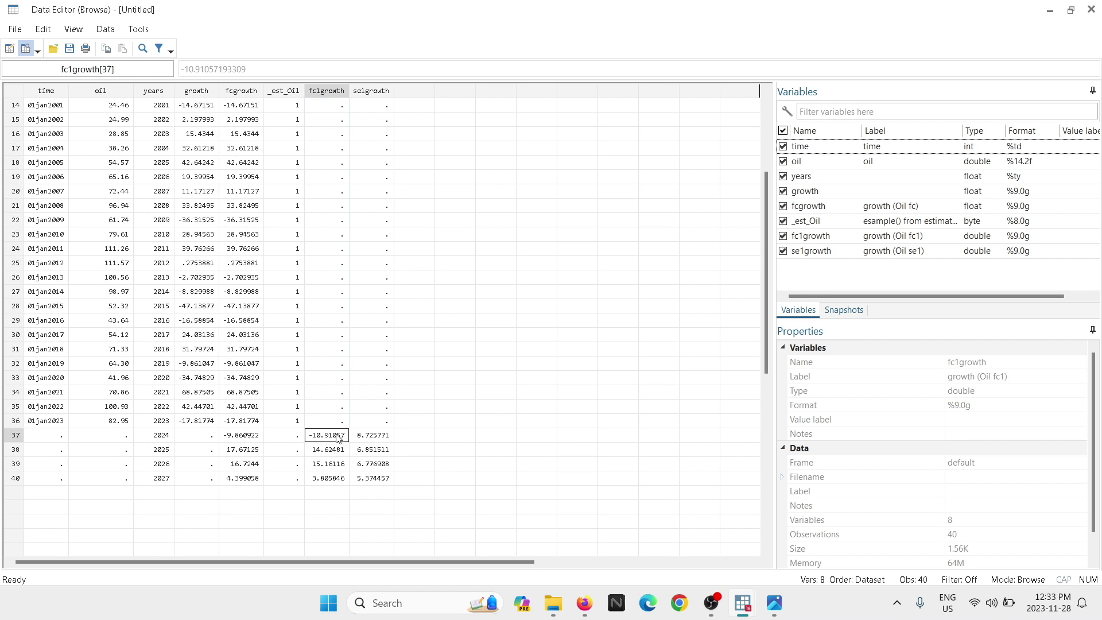
drag(340, 446, 334, 482)
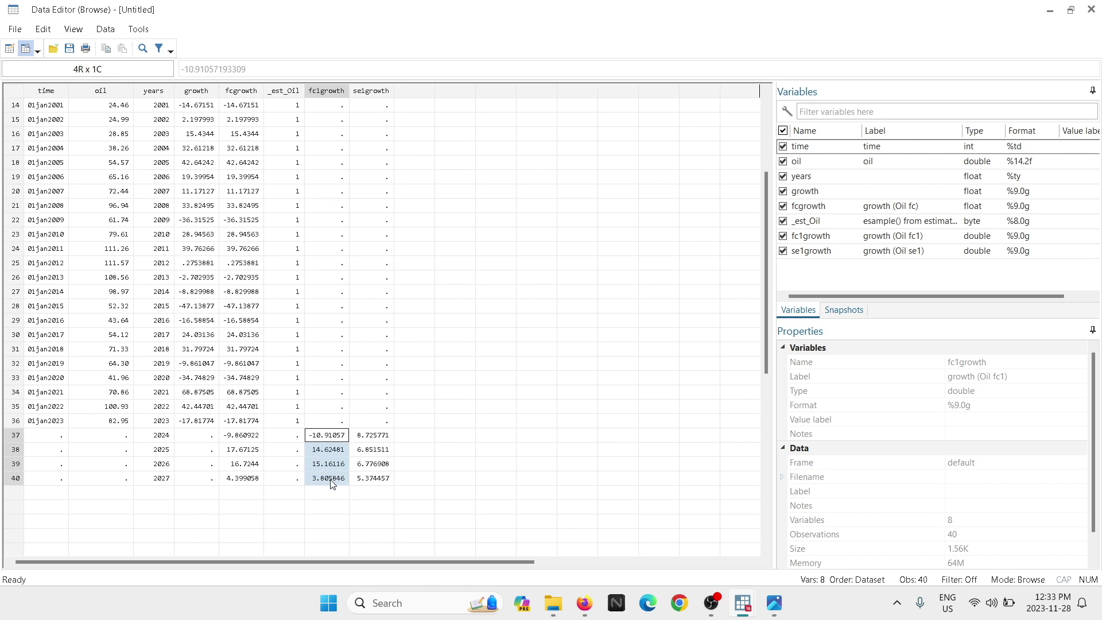
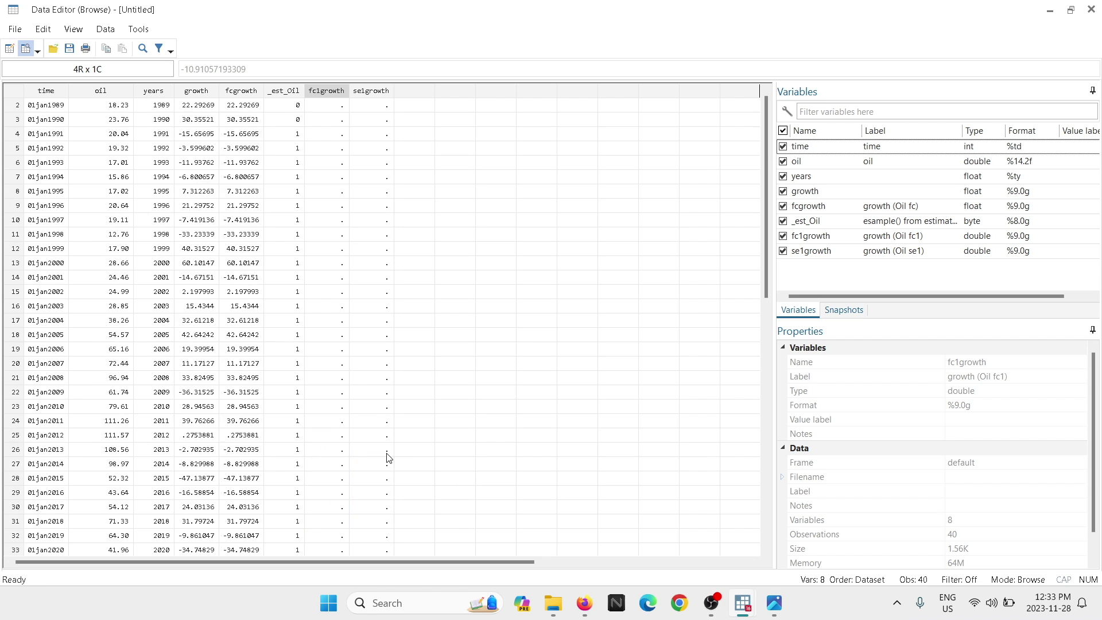
scroll(373, 229, down, 3)
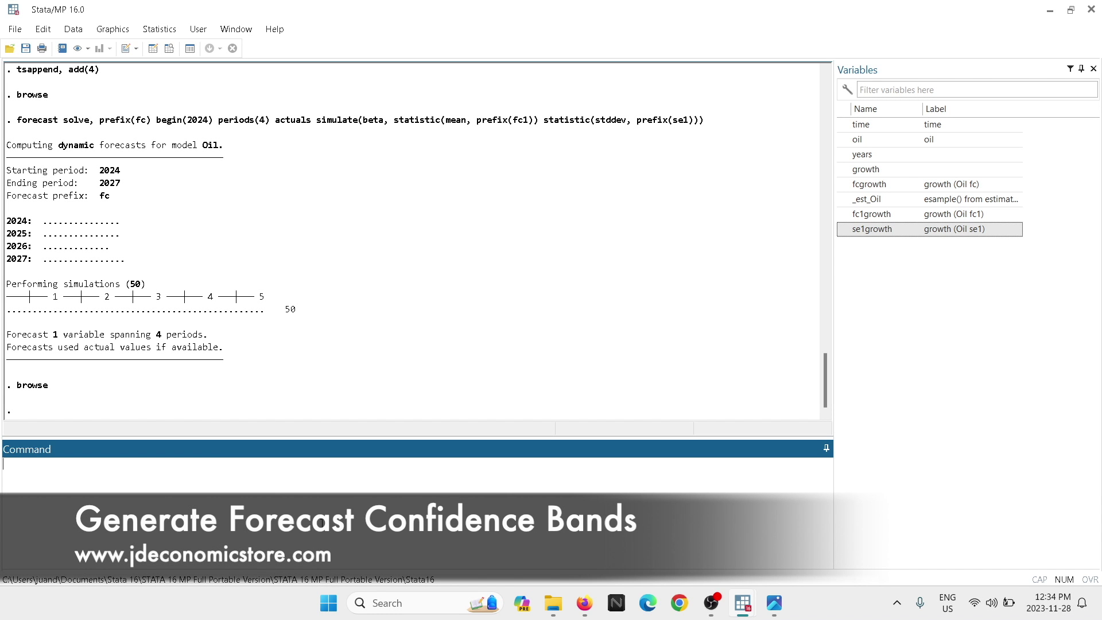
Generate the upper confidence band with the command gen ub = fc1growth + 1.645* se1growth
text(gen)
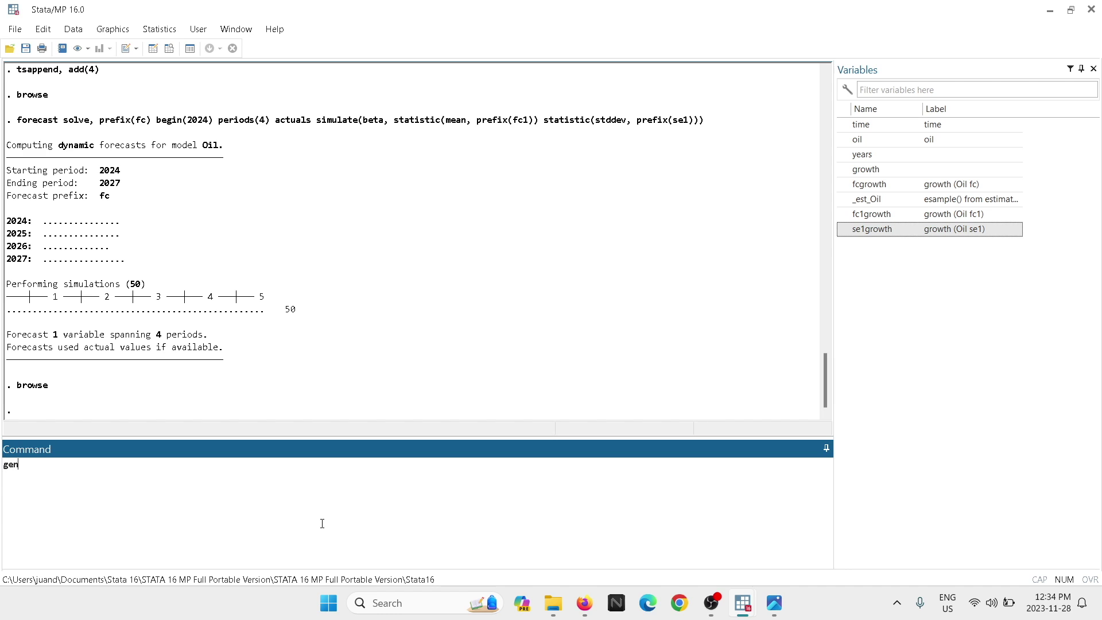
text( ub =)
click(884, 216)
double_click(883, 215)
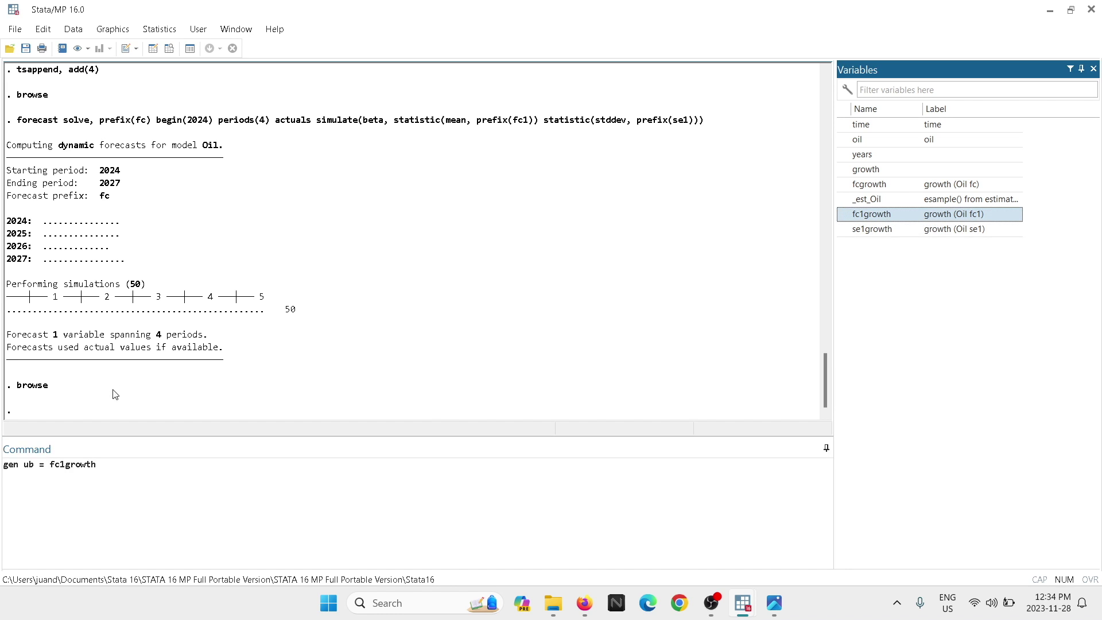
click(106, 464)
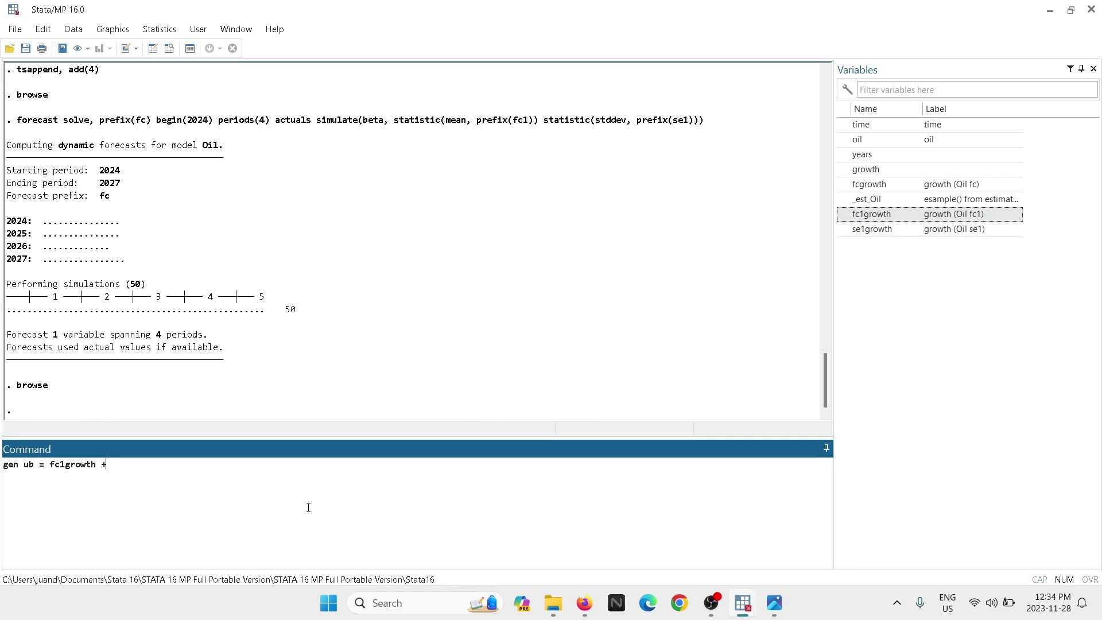
text(+ 1.645)
text(*)
drag(884, 232, 1, 434)
click(166, 484)
key(Return)
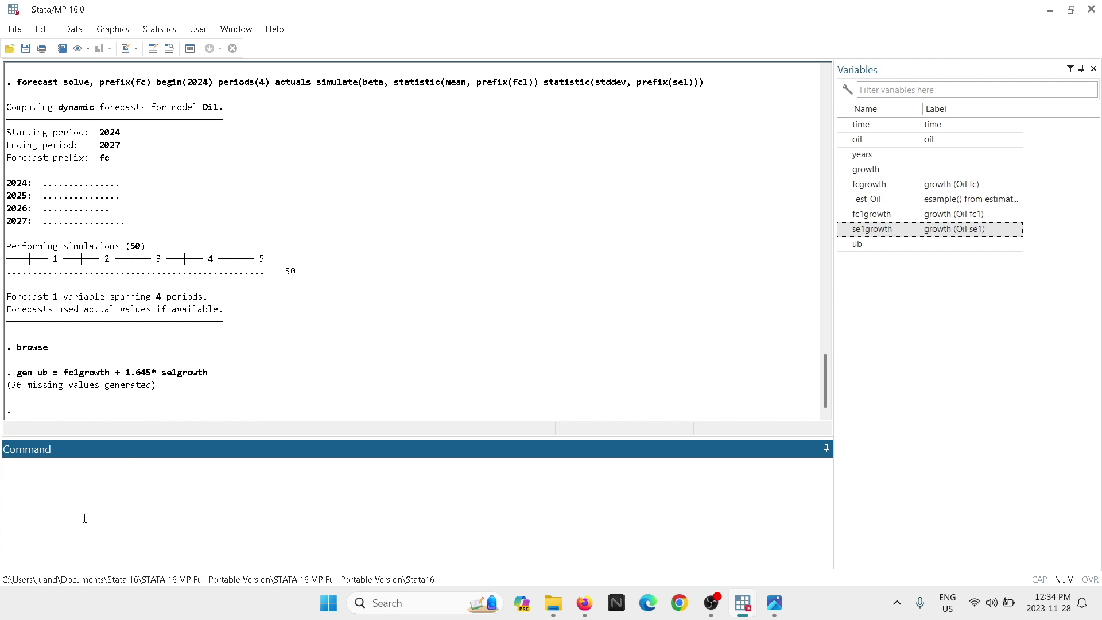
Generate the lower confidence band with the command gen lb = fc1growth - 1.645* se1growth
key(Page_Up)
click(29, 466)
key(BackSpace)
text(b)
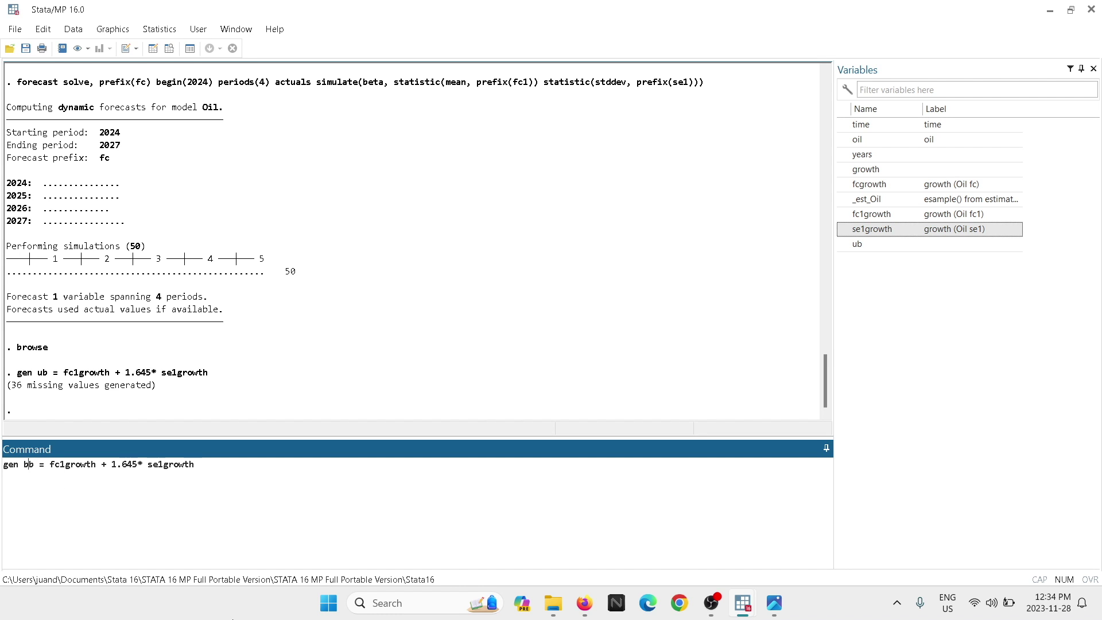
click(109, 463)
key(BackSpace)
text(-)
key(End)
key(Return)
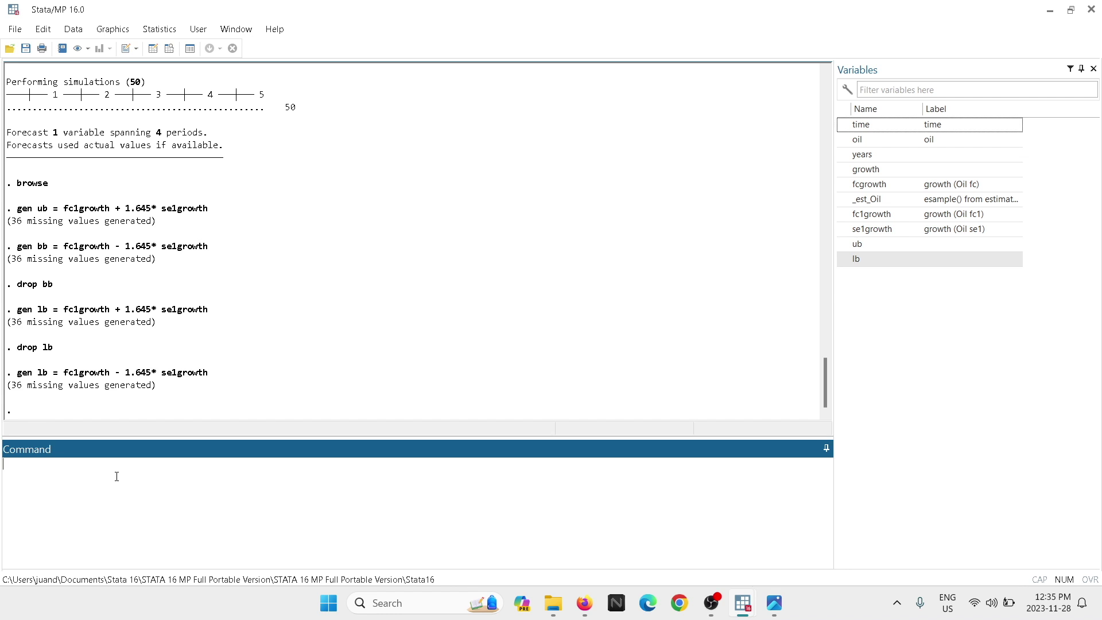
Browse the dataset and examine the ub and lb values for 2024 to 2027
text(tslin)
key(Escape)
key(ctrl+8)
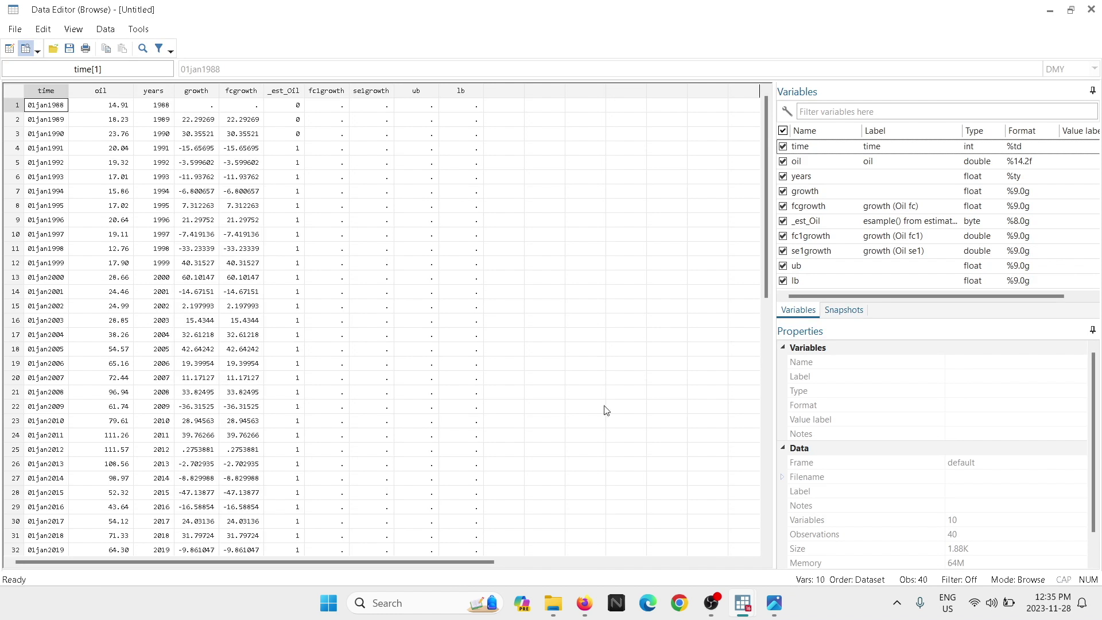
scroll(631, 367, down, 4)
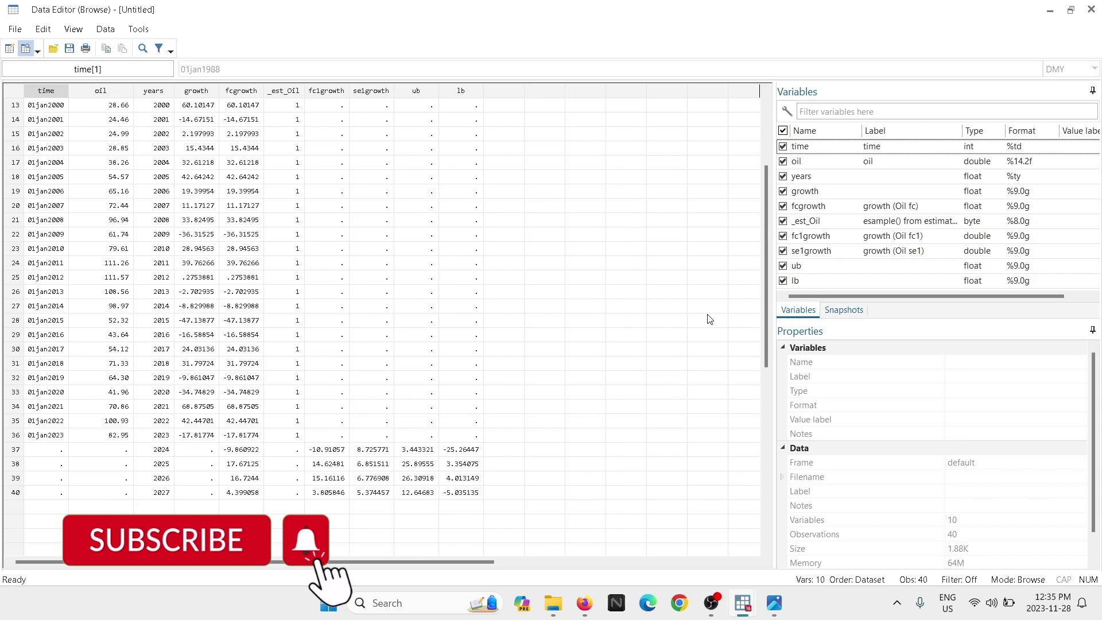
scroll(701, 318, down, 1)
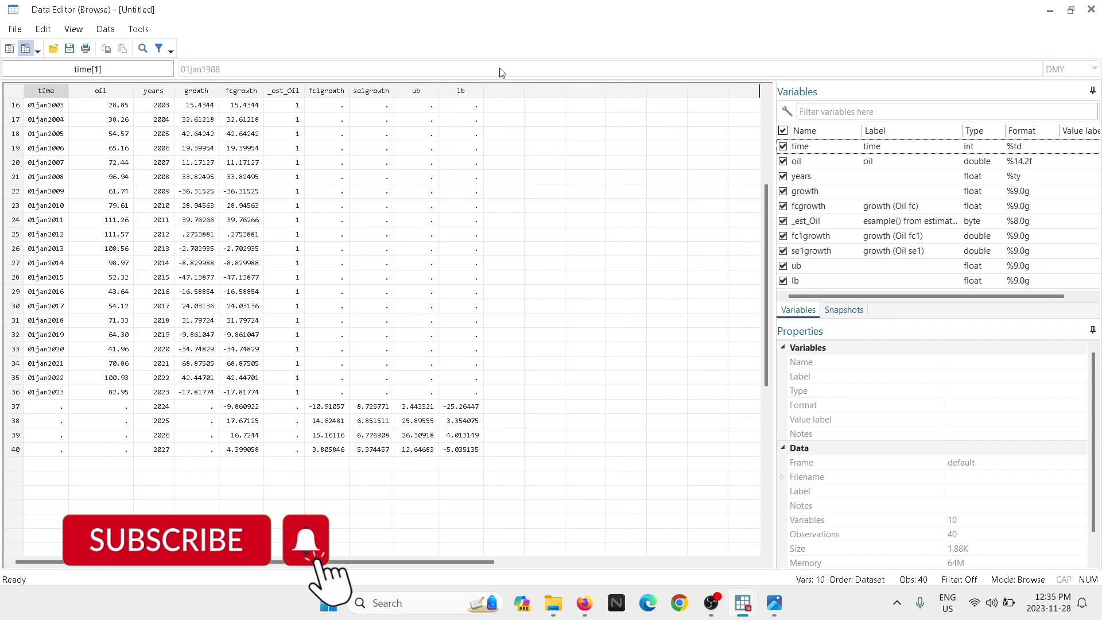
Switch the data view to edit mode and fill the empty 2023 cell of fc1growth with the 2023 growth value, -17.81773757935
click(11, 50)
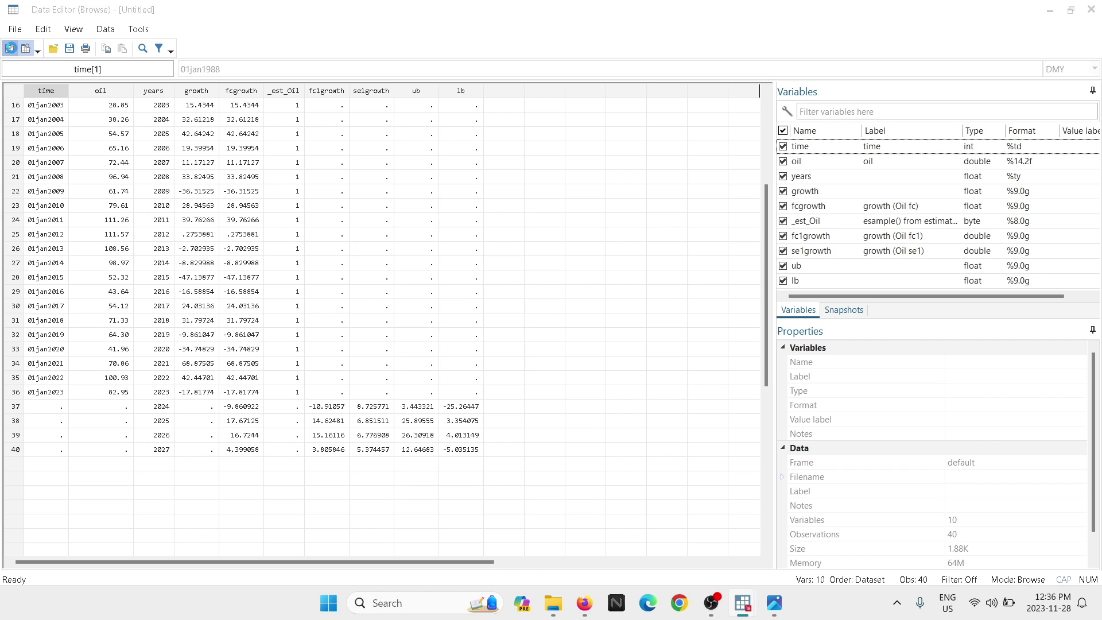
click(602, 318)
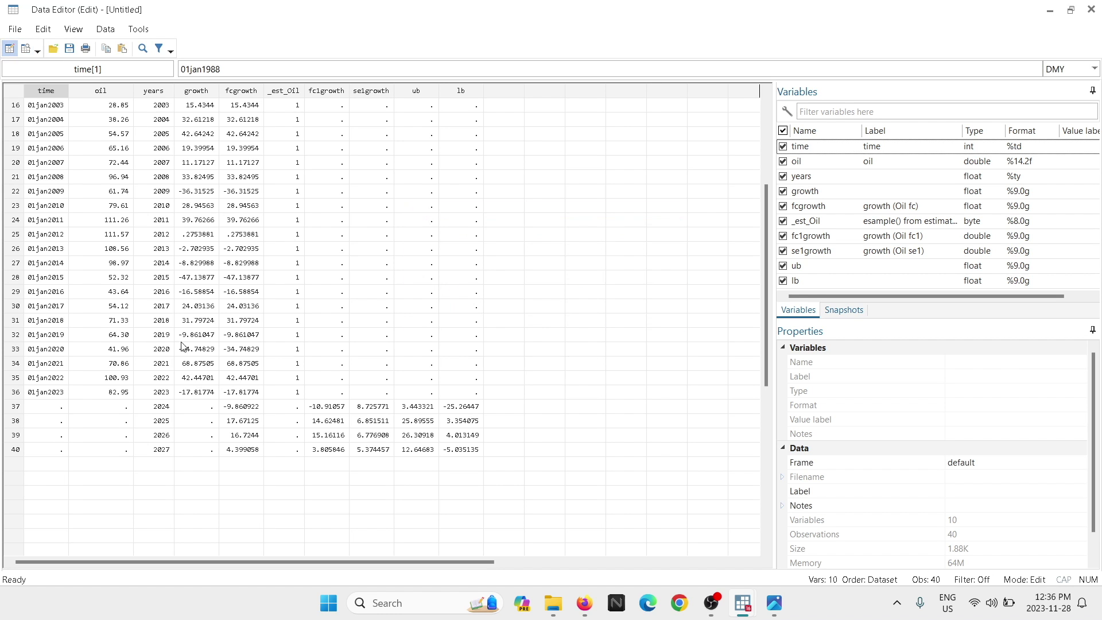
click(244, 394)
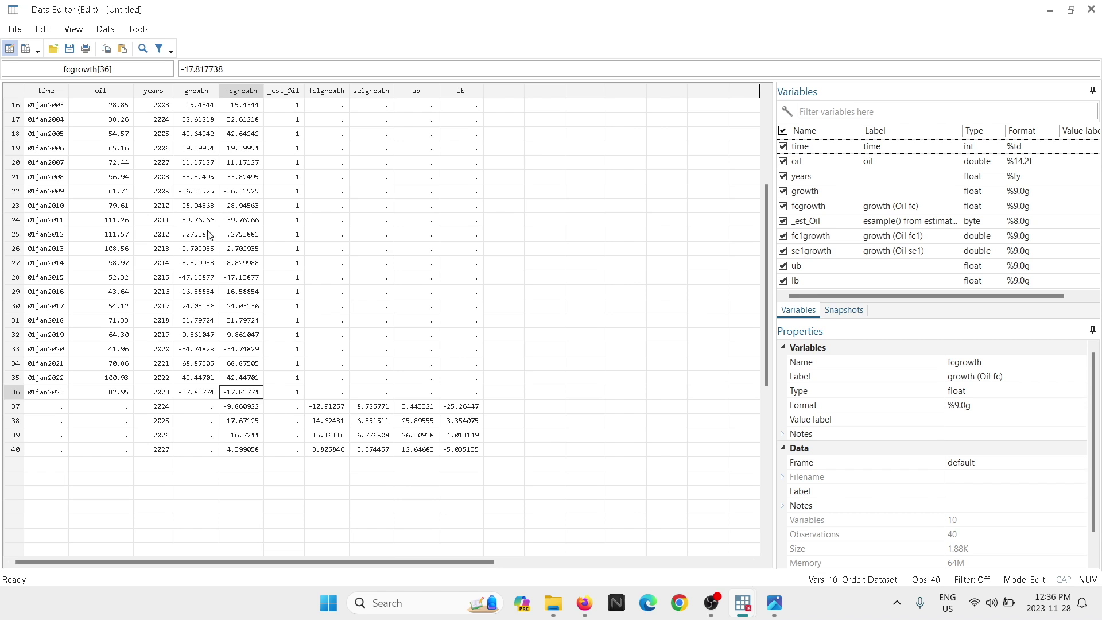
click(54, 394)
drag(53, 394, 248, 395)
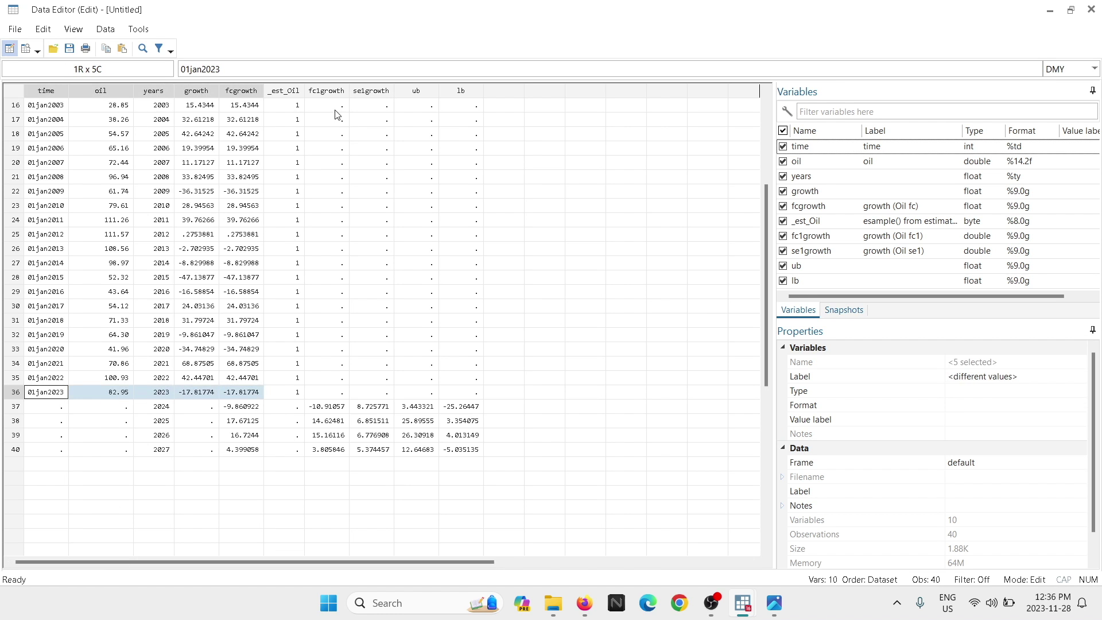
click(336, 395)
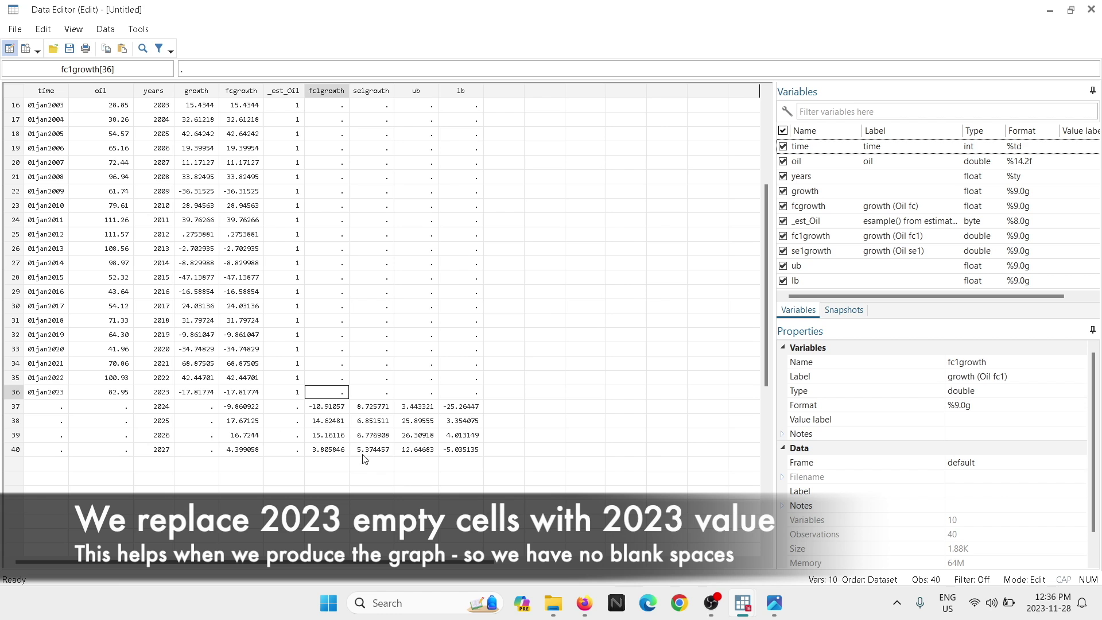
text(-17.81773757935)
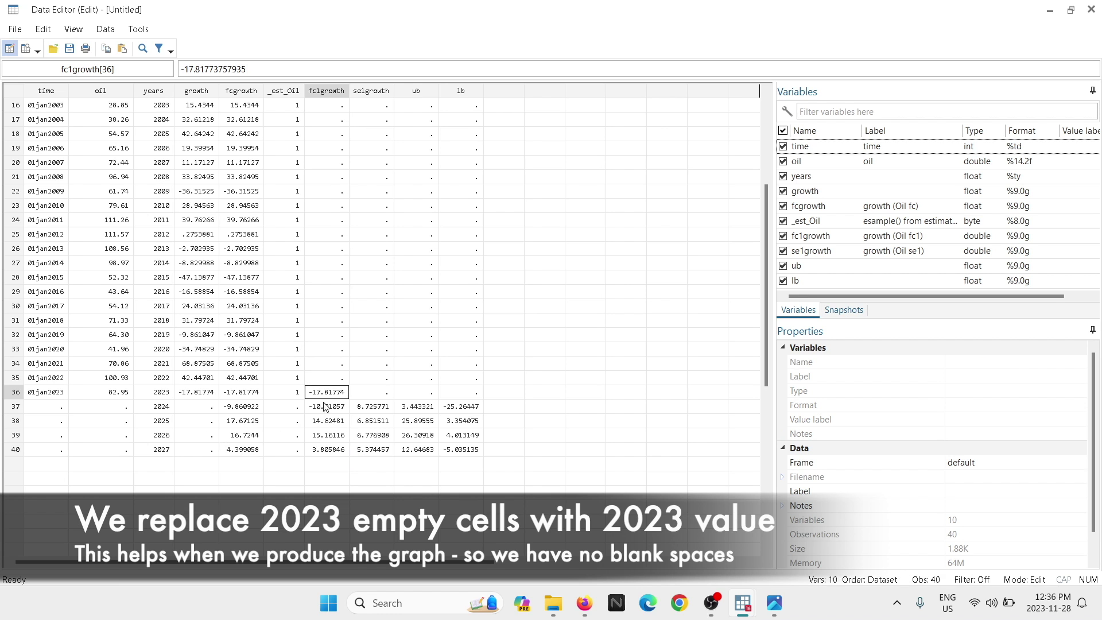
Fill the empty 2023 cells of ub and lb with the 2023 growth value, -17.817738, and close the data editor
click(420, 397)
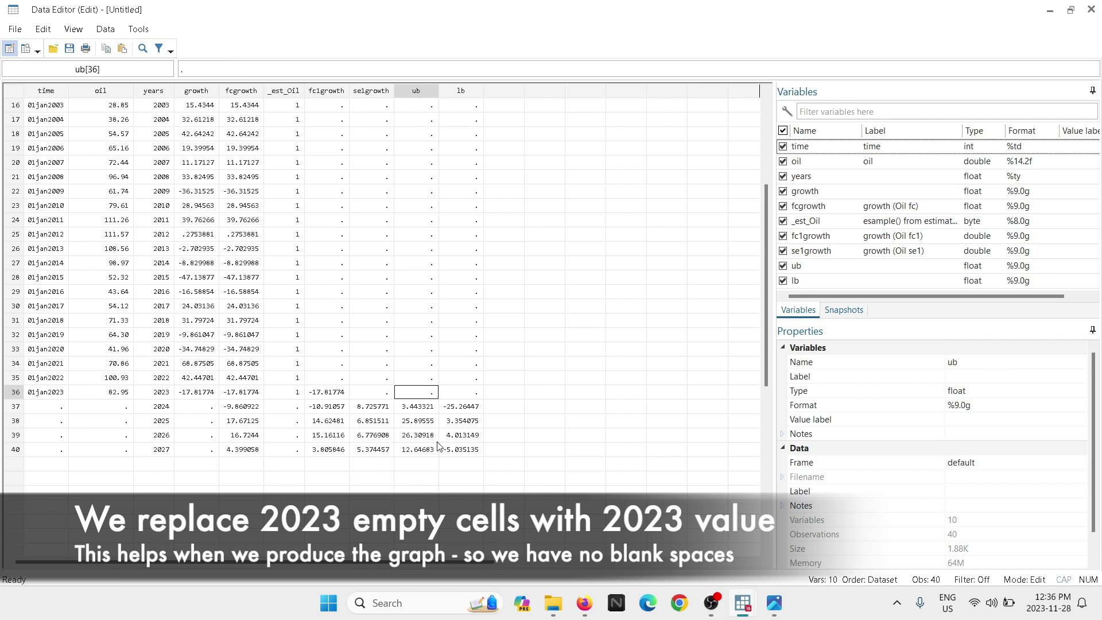
text(-17.81774)
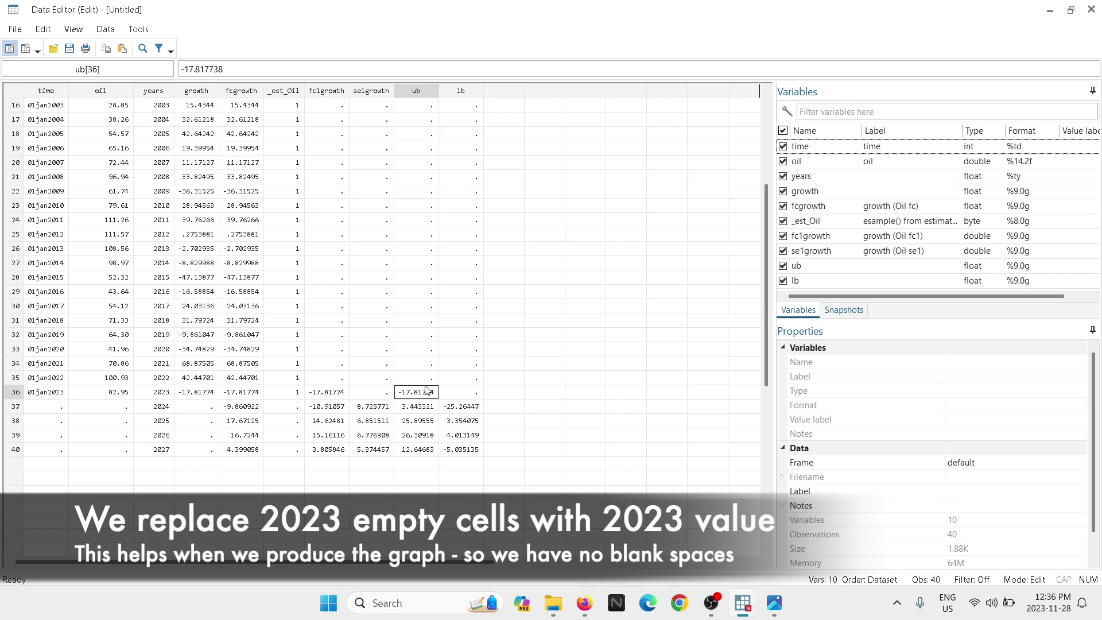
click(469, 397)
text(-17.817738)
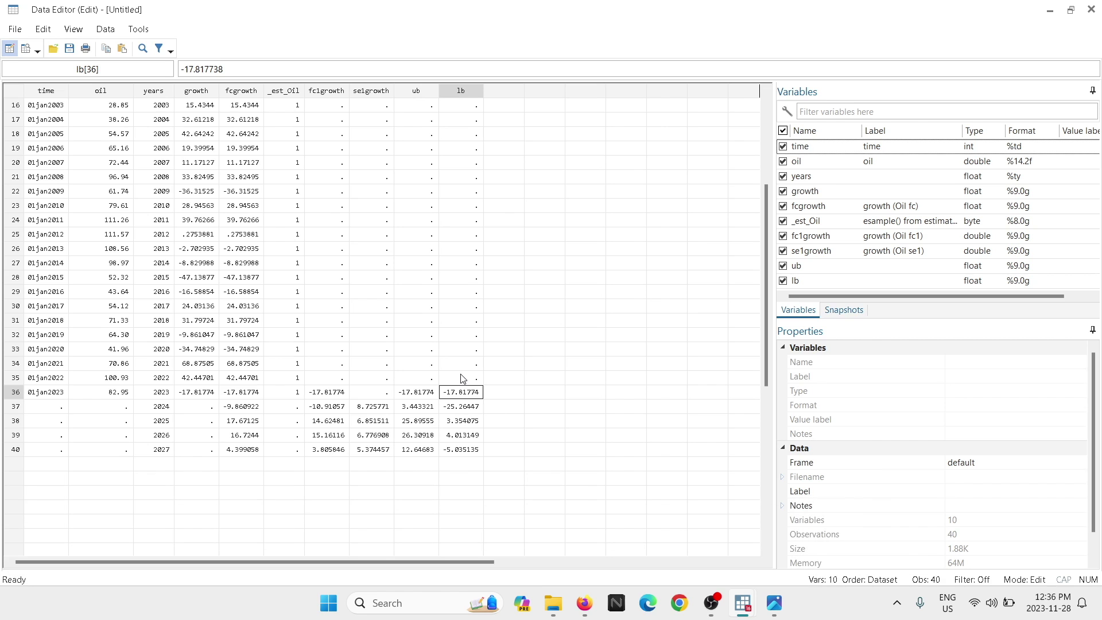
key(Down)
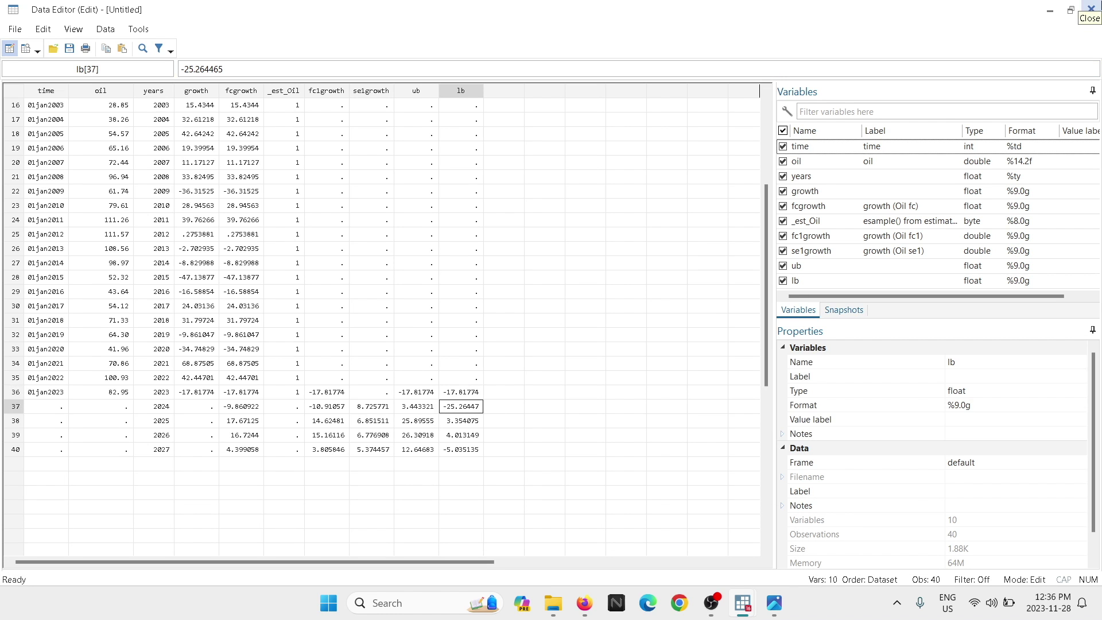
click(1090, 9)
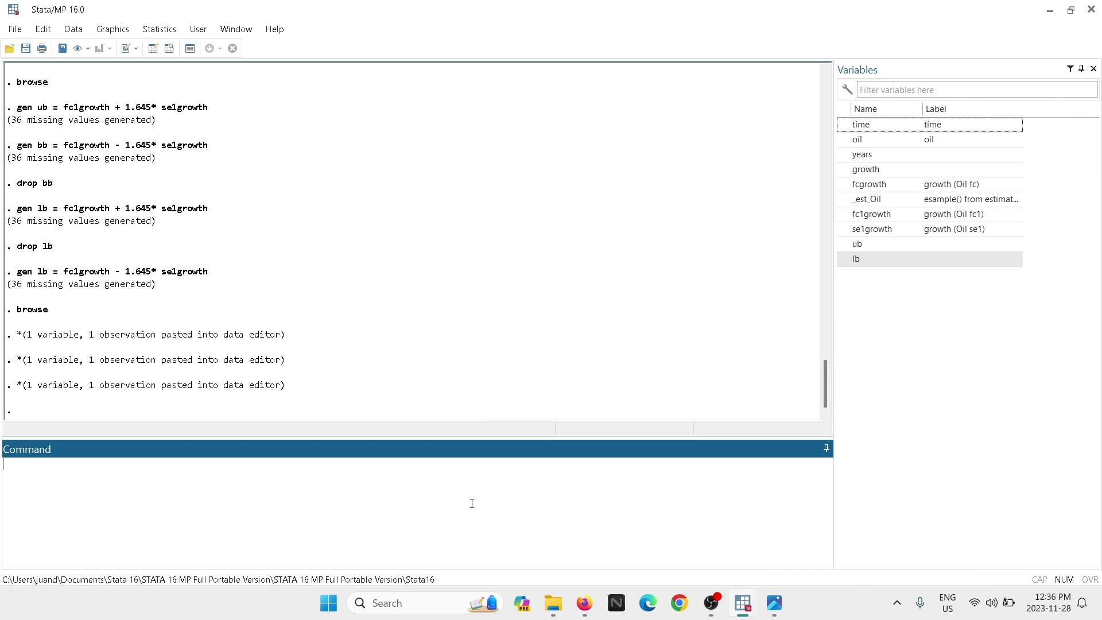
Plot the forecast, actual growth and both confidence bands with the command tsline fc1growth growth ub lb
text(tsline)
click(881, 215)
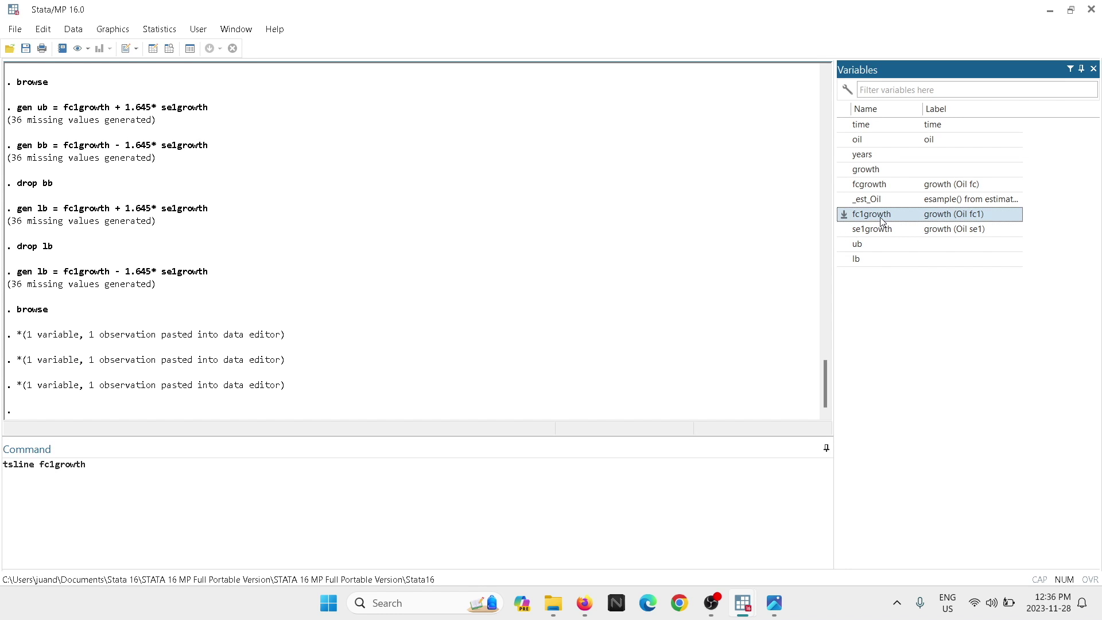
click(873, 171)
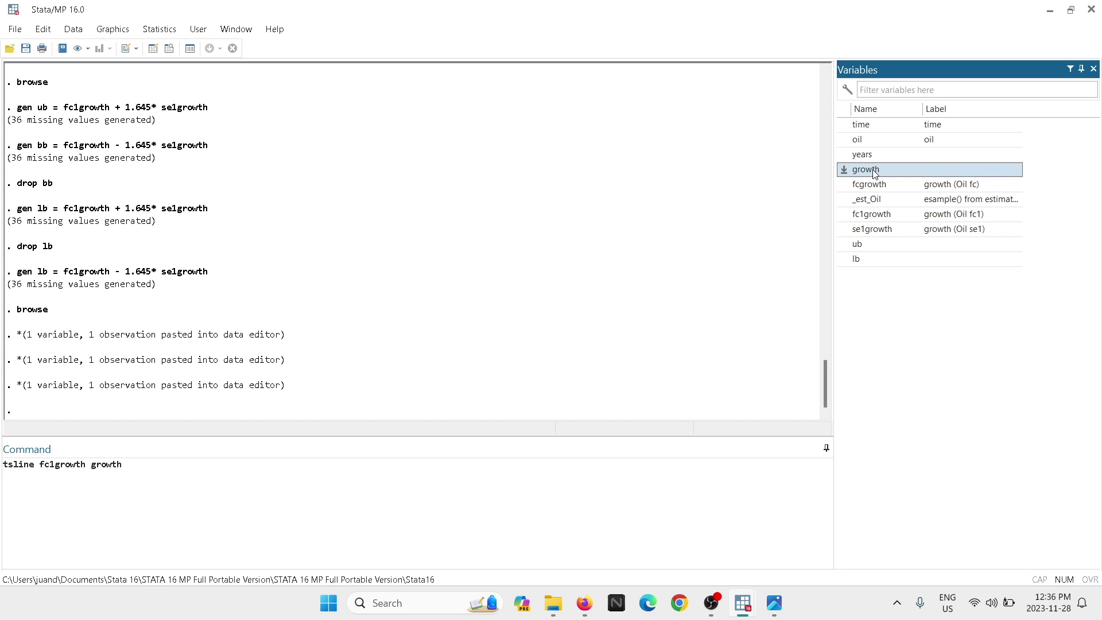
click(873, 245)
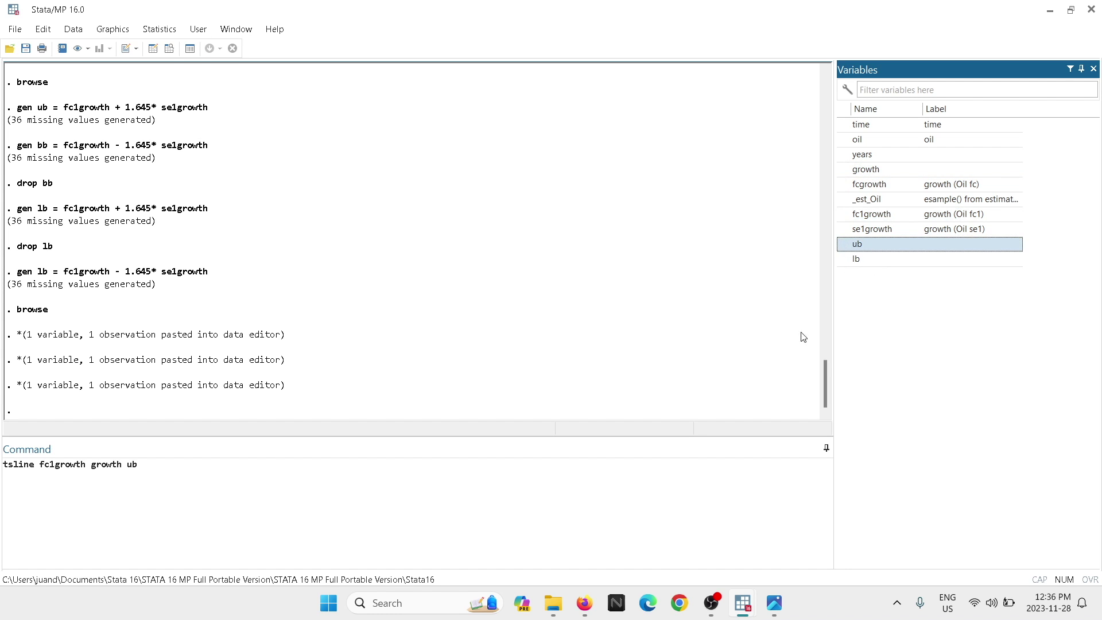
click(881, 261)
click(222, 461)
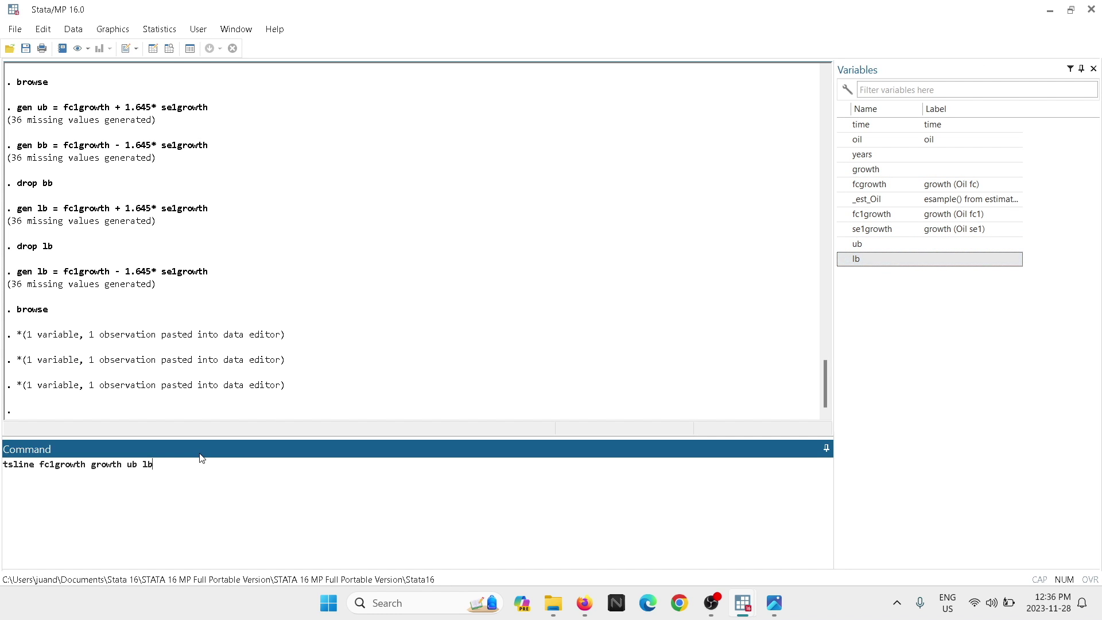
key(Return)
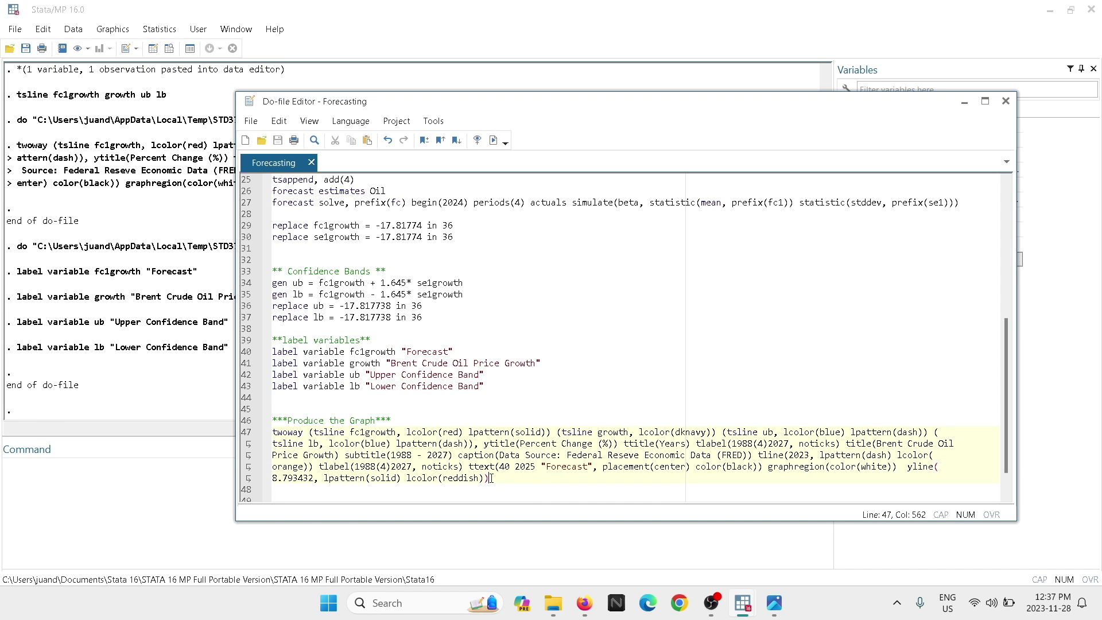
Run only the twoway graph command under "Produce the Graph" in the Forecasting do-file, and return to the command line
drag(491, 478, 267, 437)
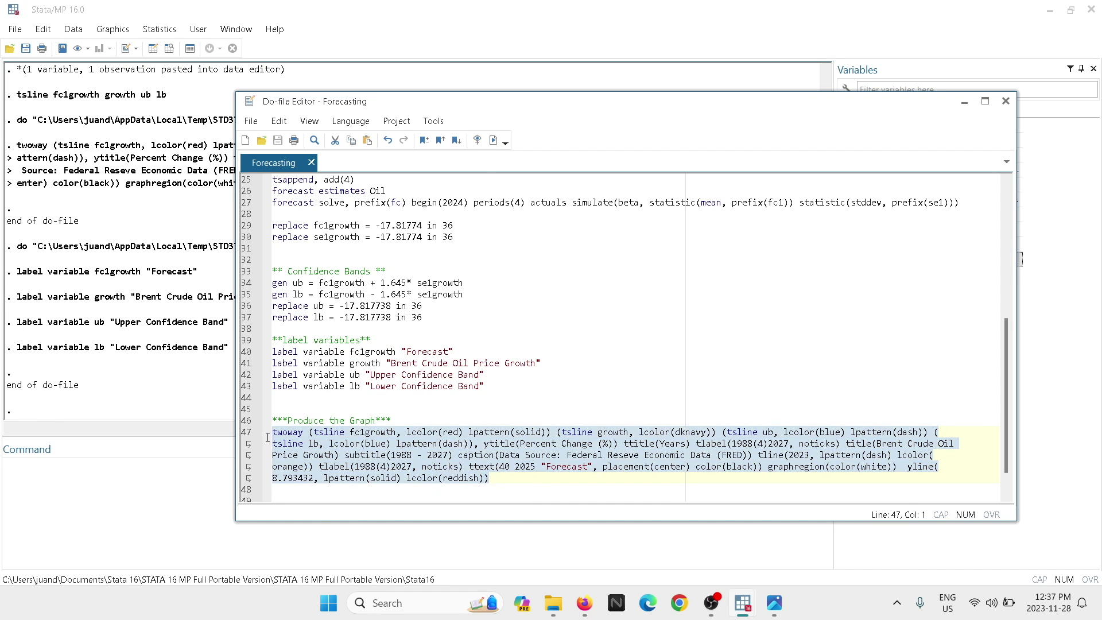
click(493, 140)
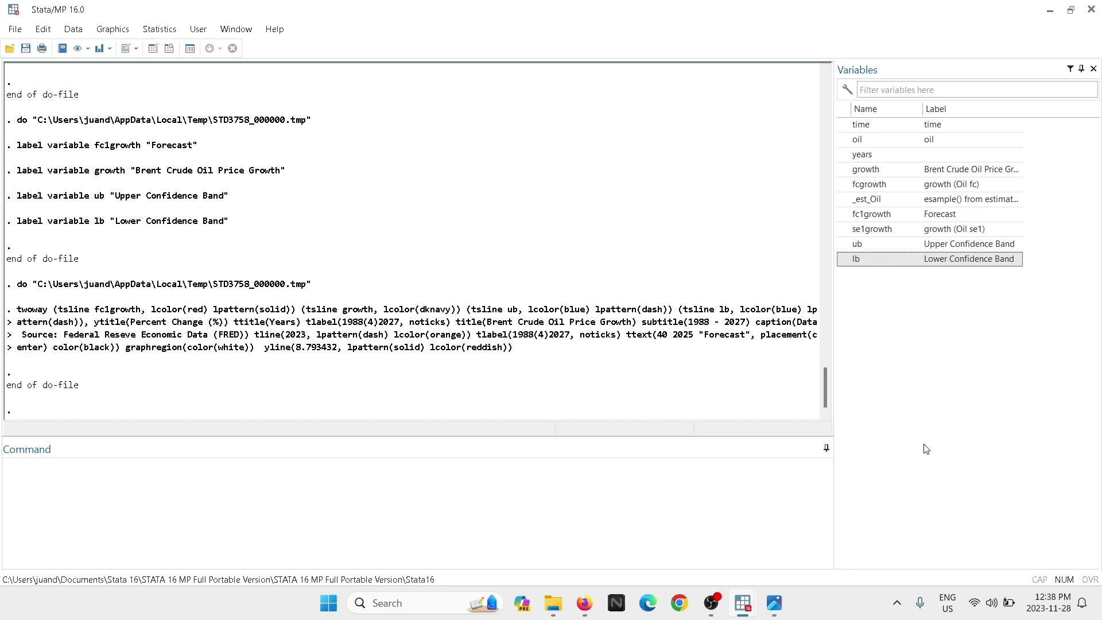
click(668, 485)
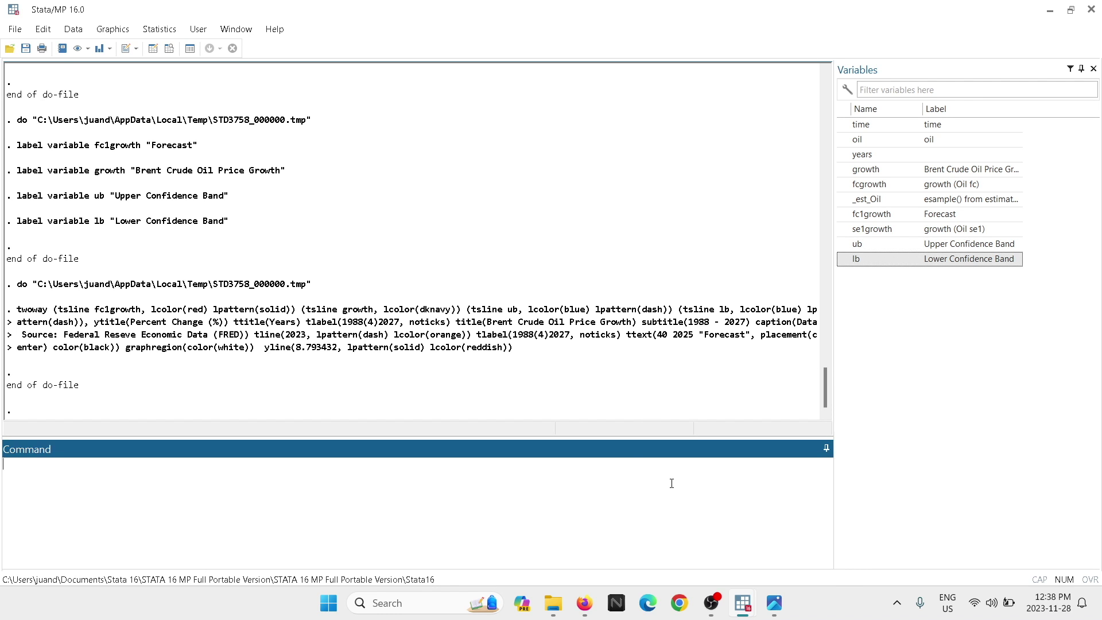